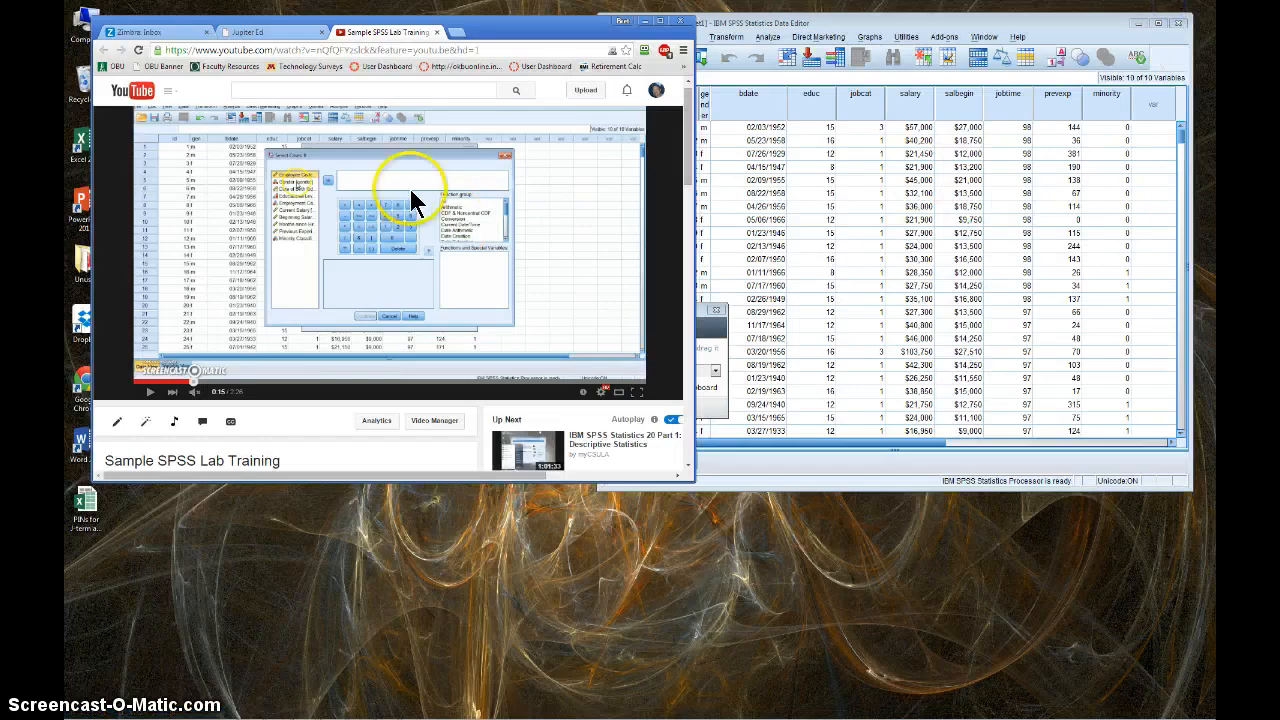
Play the Sample SPSS Lab Training video in a maximized browser window and set its playback speed to Normal
{"action": "left_click", "coordinate": [662, 21]}
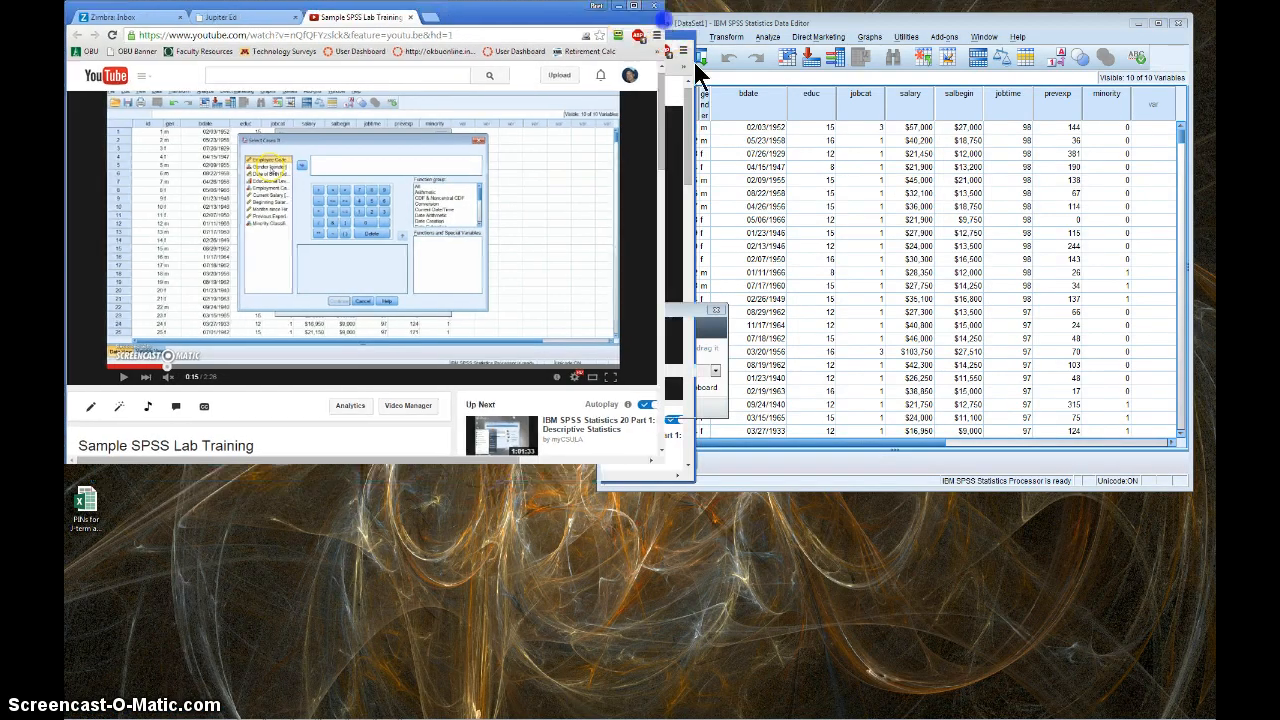
{"action": "left_click", "coordinate": [275, 514]}
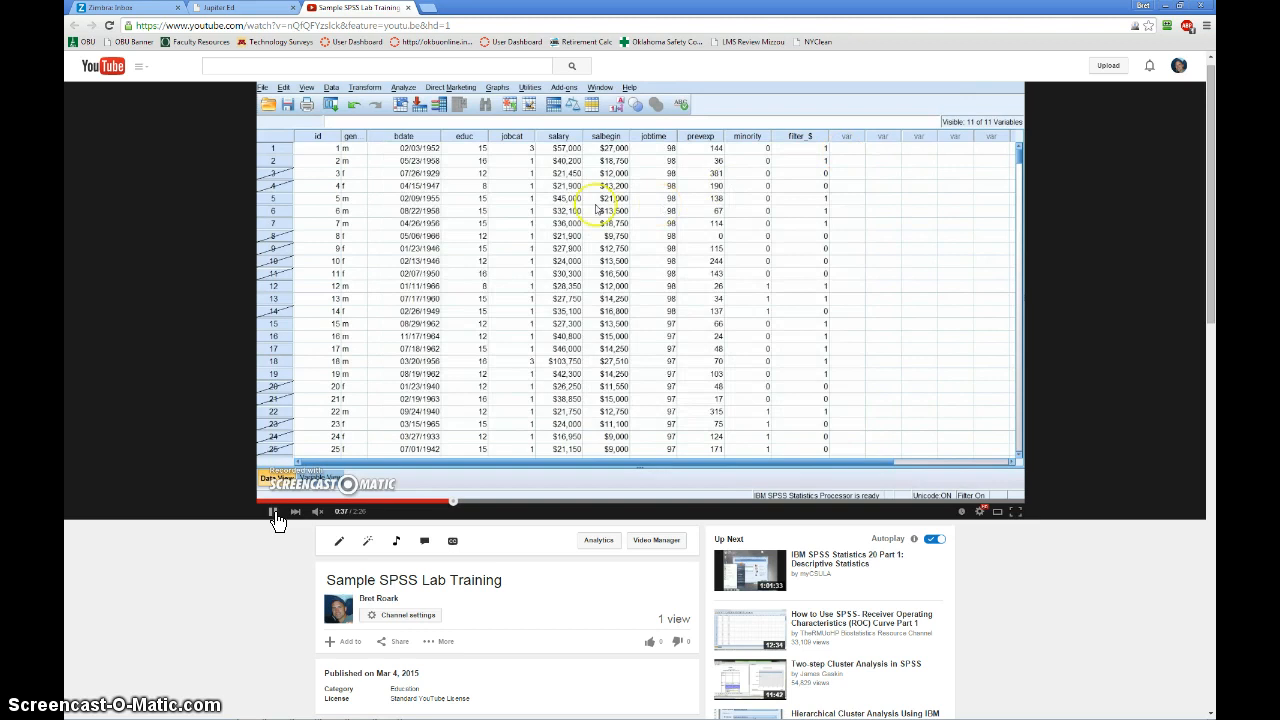
{"action": "left_click", "coordinate": [979, 511]}
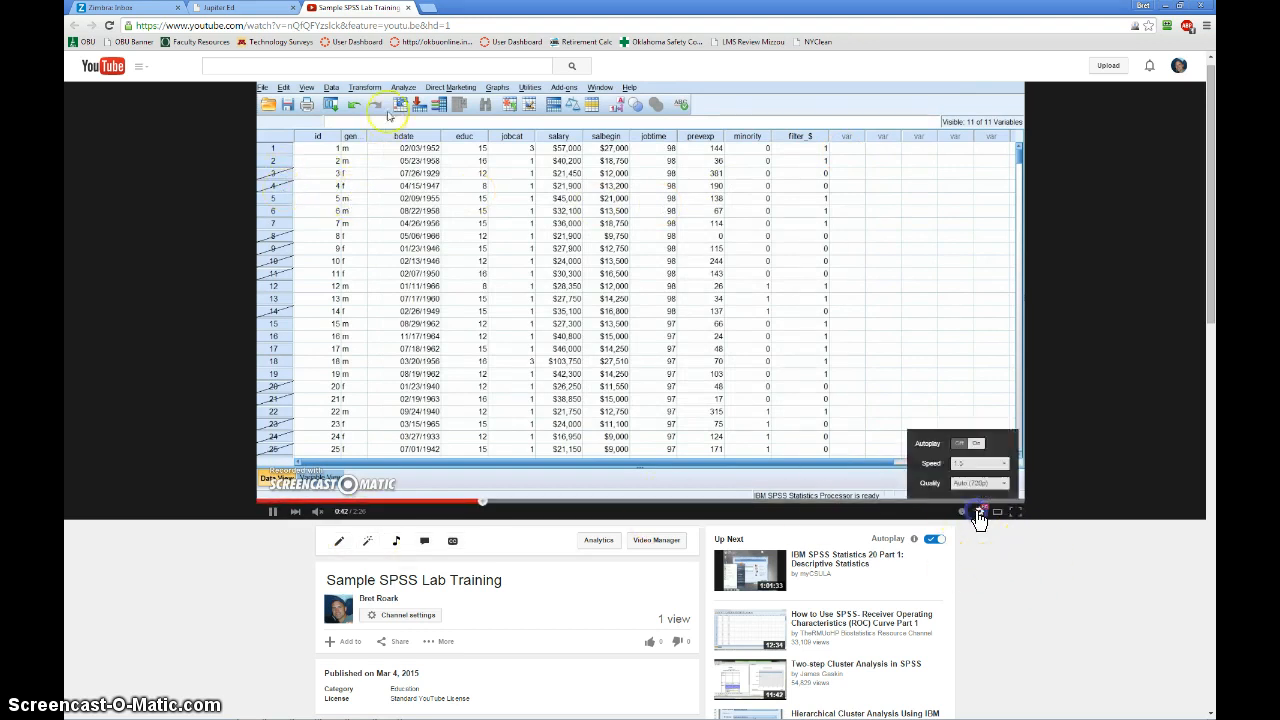
{"action": "left_click", "coordinate": [984, 474]}
{"action": "left_click", "coordinate": [974, 410]}
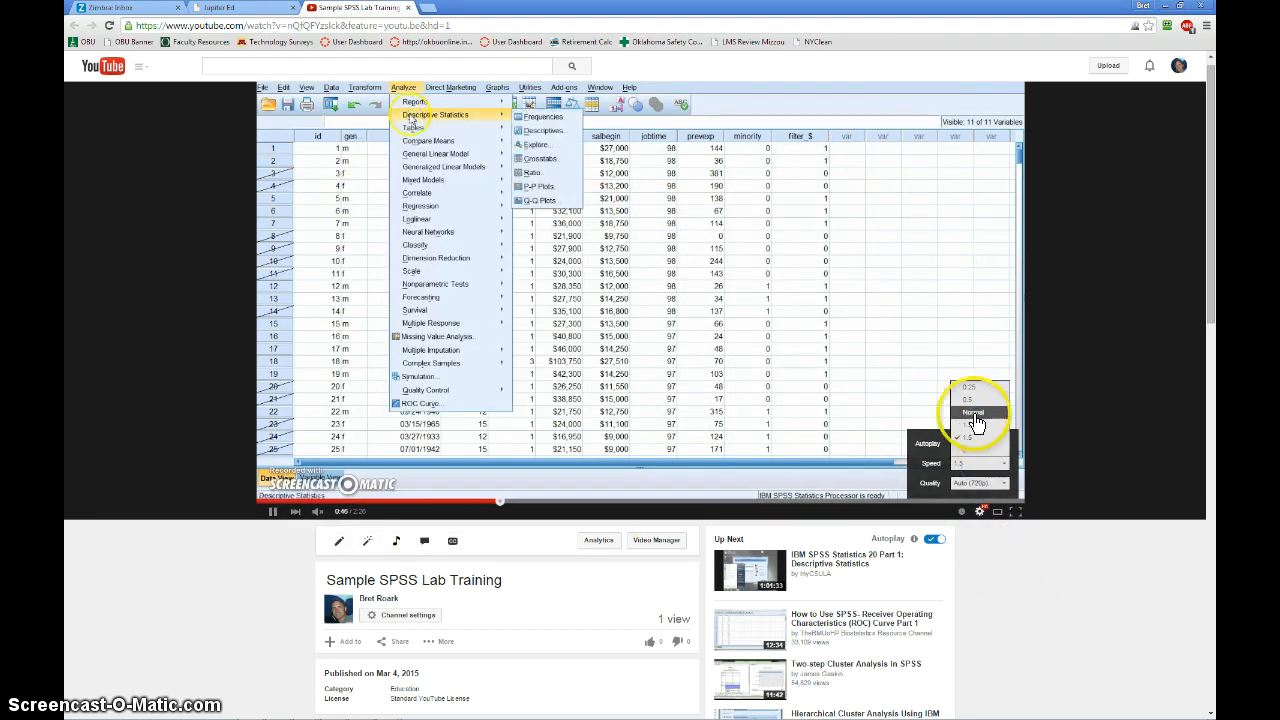
{"action": "left_click", "coordinate": [980, 511]}
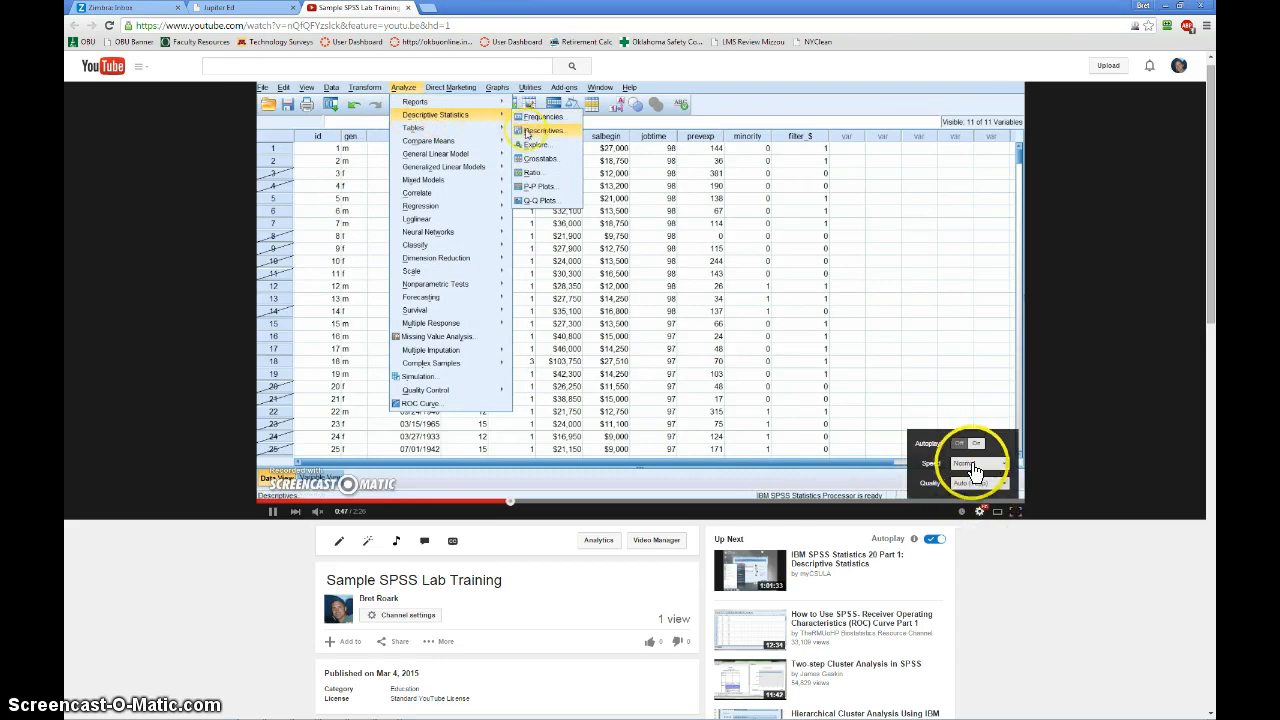
{"action": "left_click", "coordinate": [975, 464]}
{"action": "left_click", "coordinate": [970, 405]}
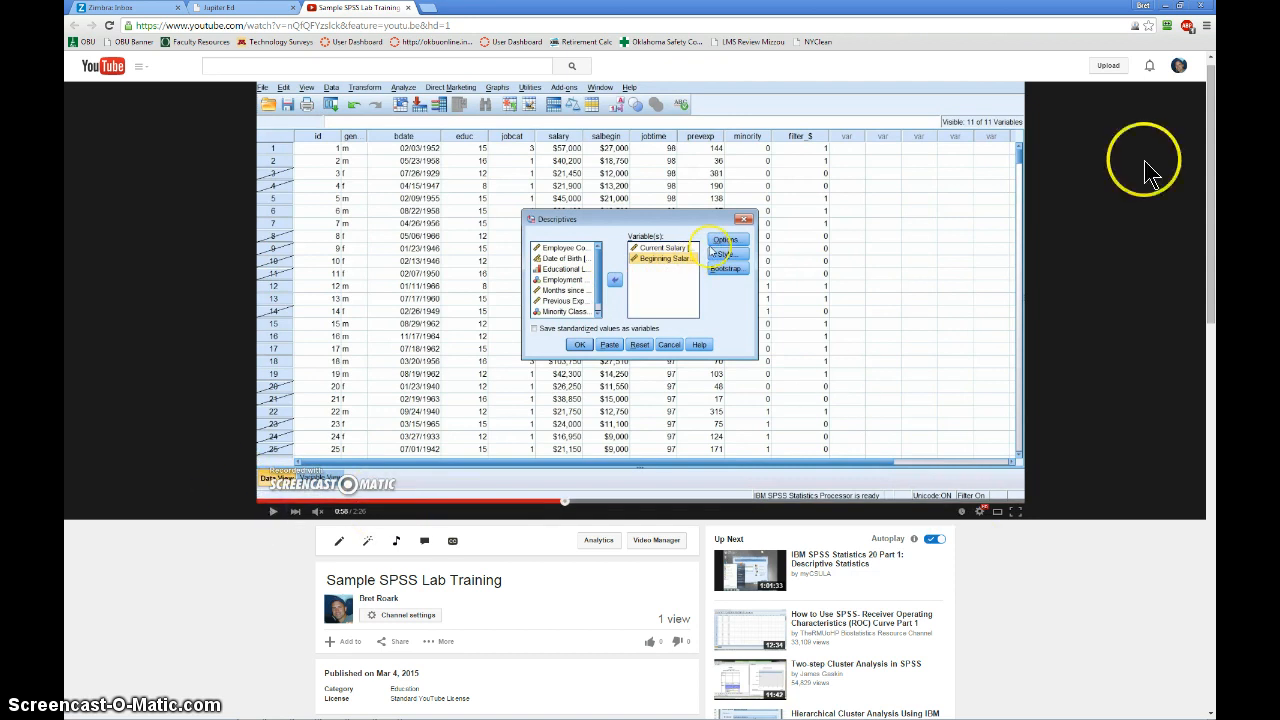
Shrink the browser window, switch to the SPSS Data Editor and run Descriptives on the Current Salary variable
{"action": "left_click", "coordinate": [1181, 7]}
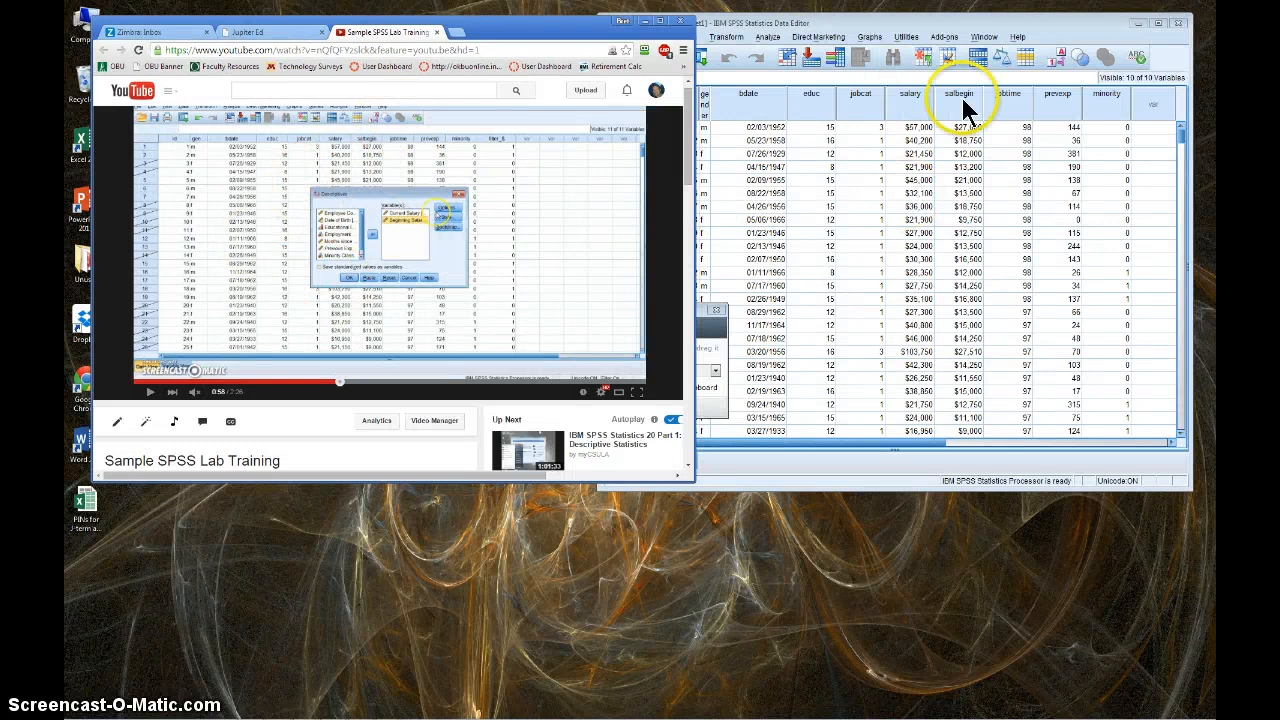
{"action": "left_click", "coordinate": [951, 27]}
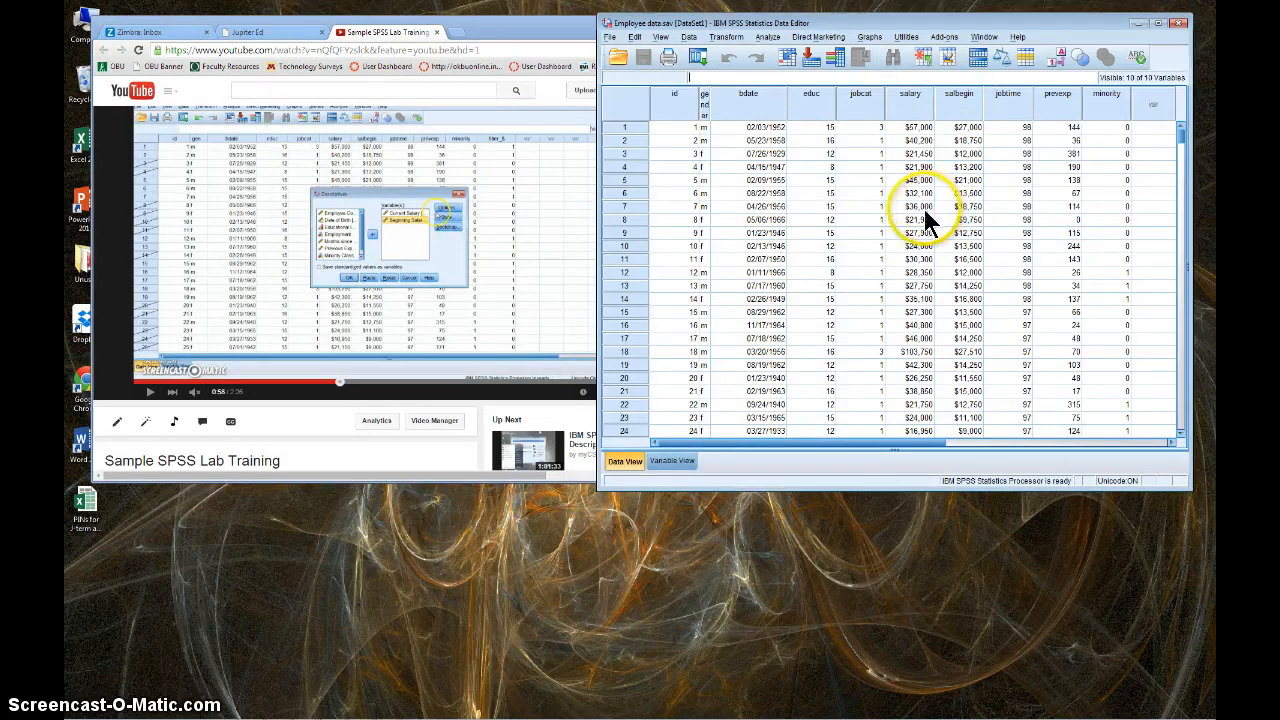
{"action": "left_click", "coordinate": [767, 37]}
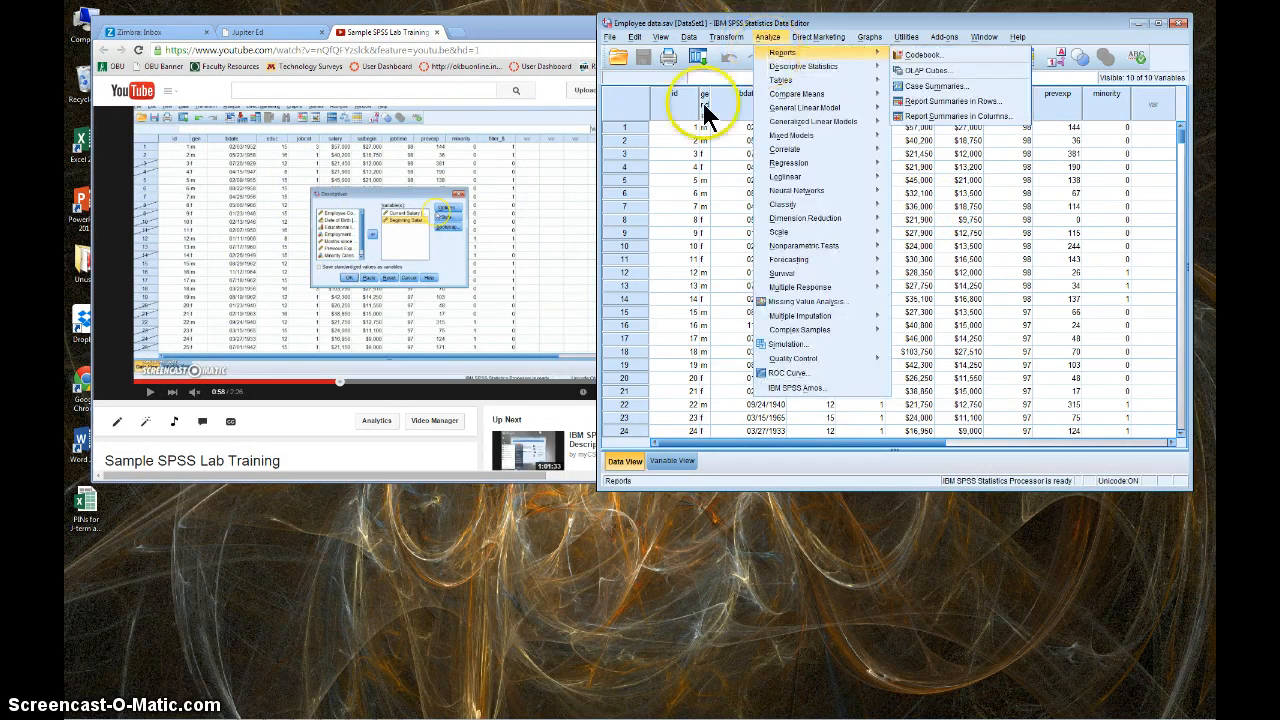
{"action": "mouse_move", "coordinate": [806, 70]}
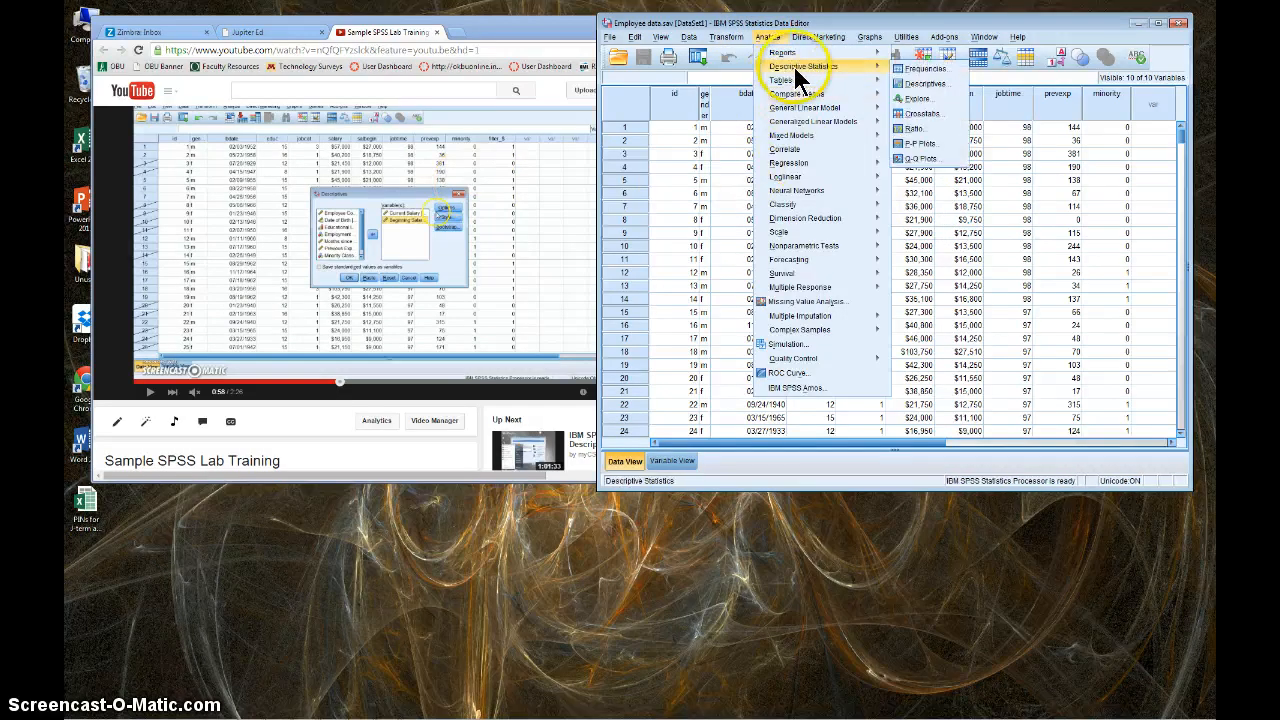
{"action": "left_click", "coordinate": [920, 84]}
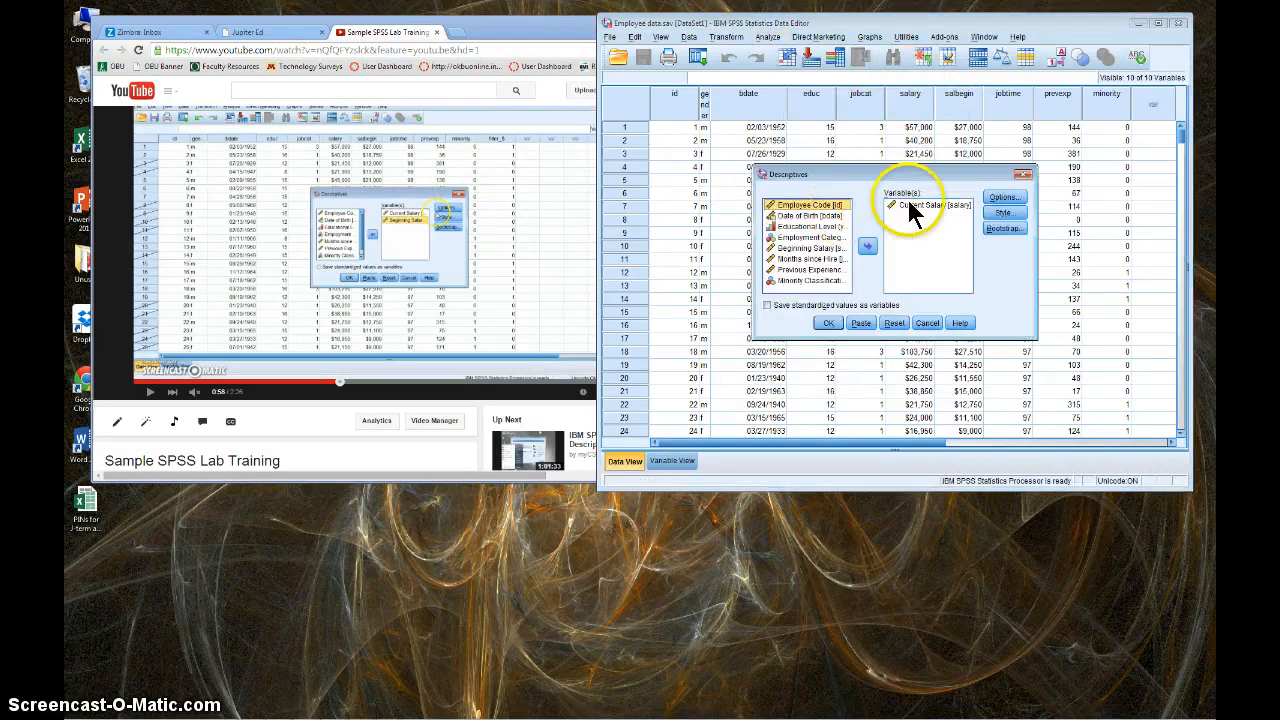
{"action": "left_click", "coordinate": [829, 322]}
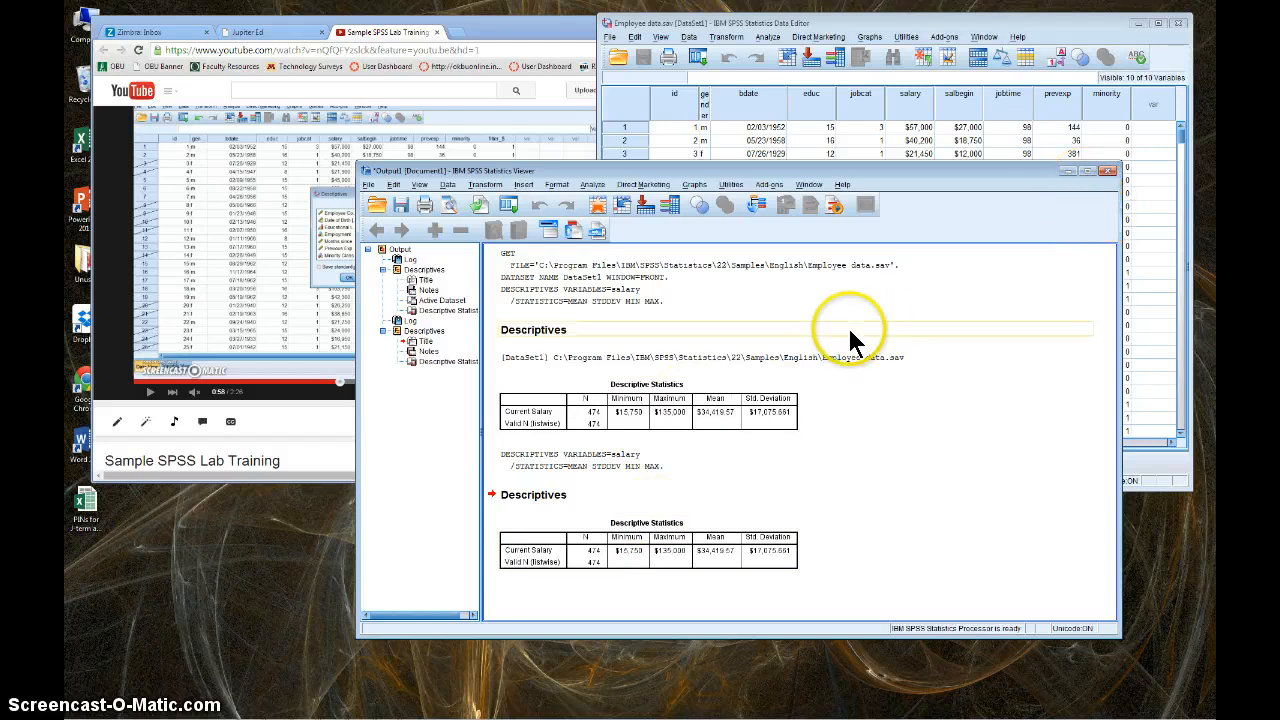
Switch to the SPSS lab assignment in Word and start a new line below "Type your answers." on the answer page
{"action": "mouse_move", "coordinate": [543, 716]}
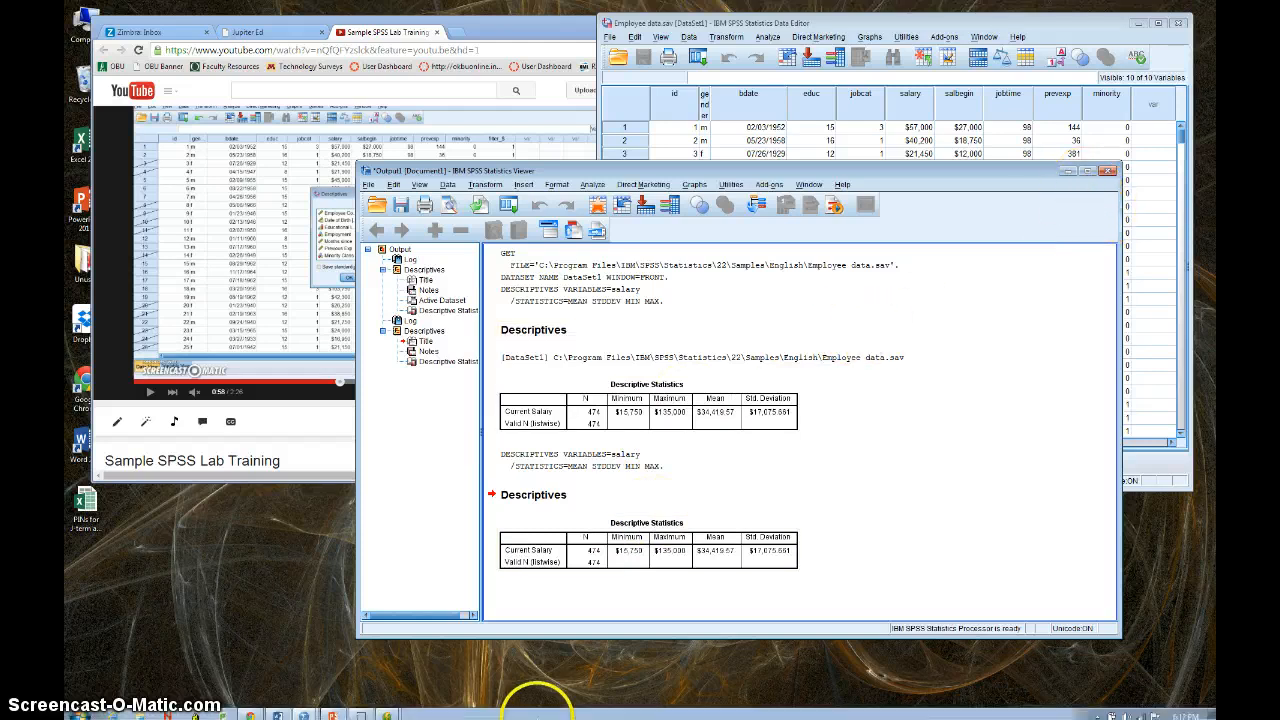
{"action": "left_click", "coordinate": [280, 711]}
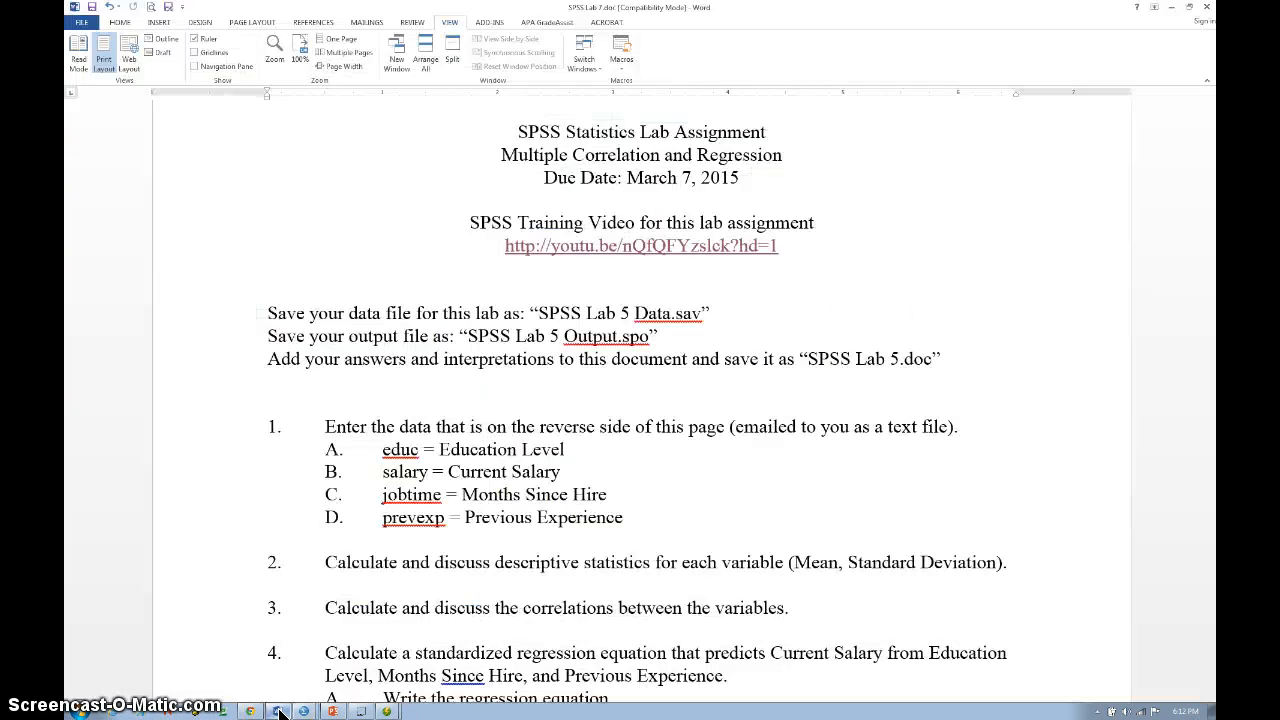
{"action": "scroll", "coordinate": [541, 482], "scroll_direction": "down", "scroll_amount": 1}
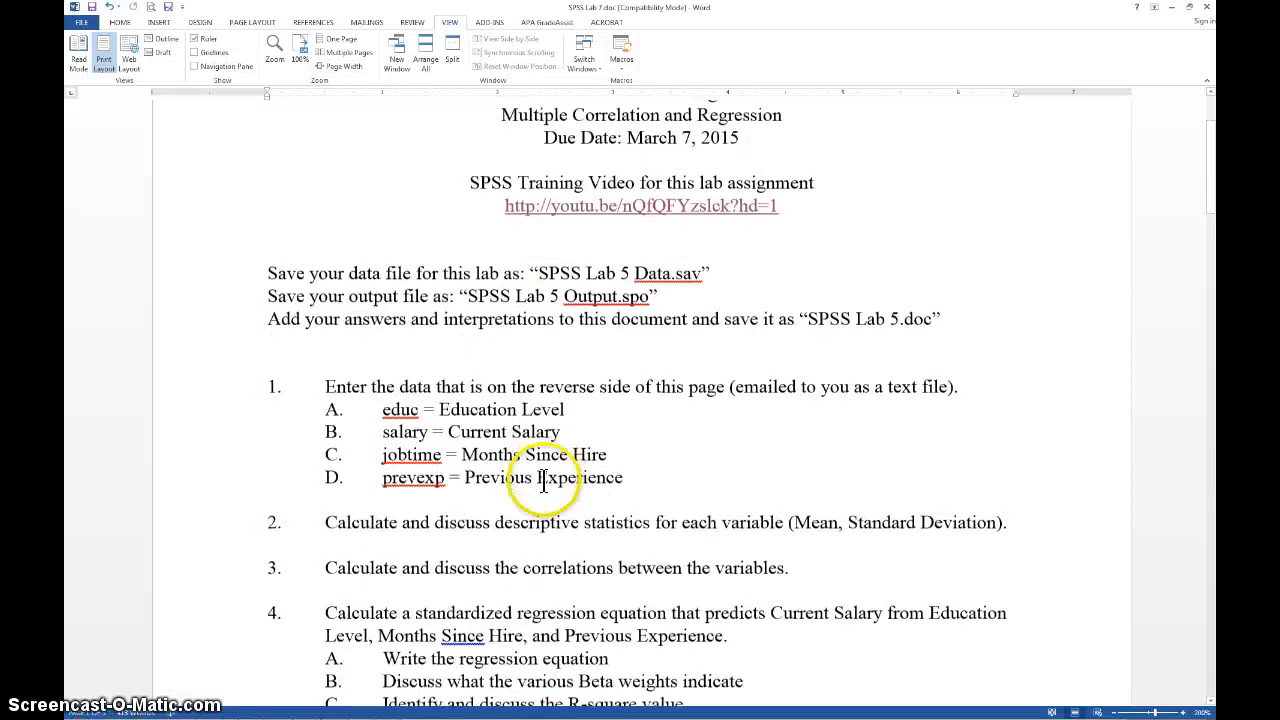
{"action": "scroll", "coordinate": [541, 482], "scroll_direction": "down", "scroll_amount": 20}
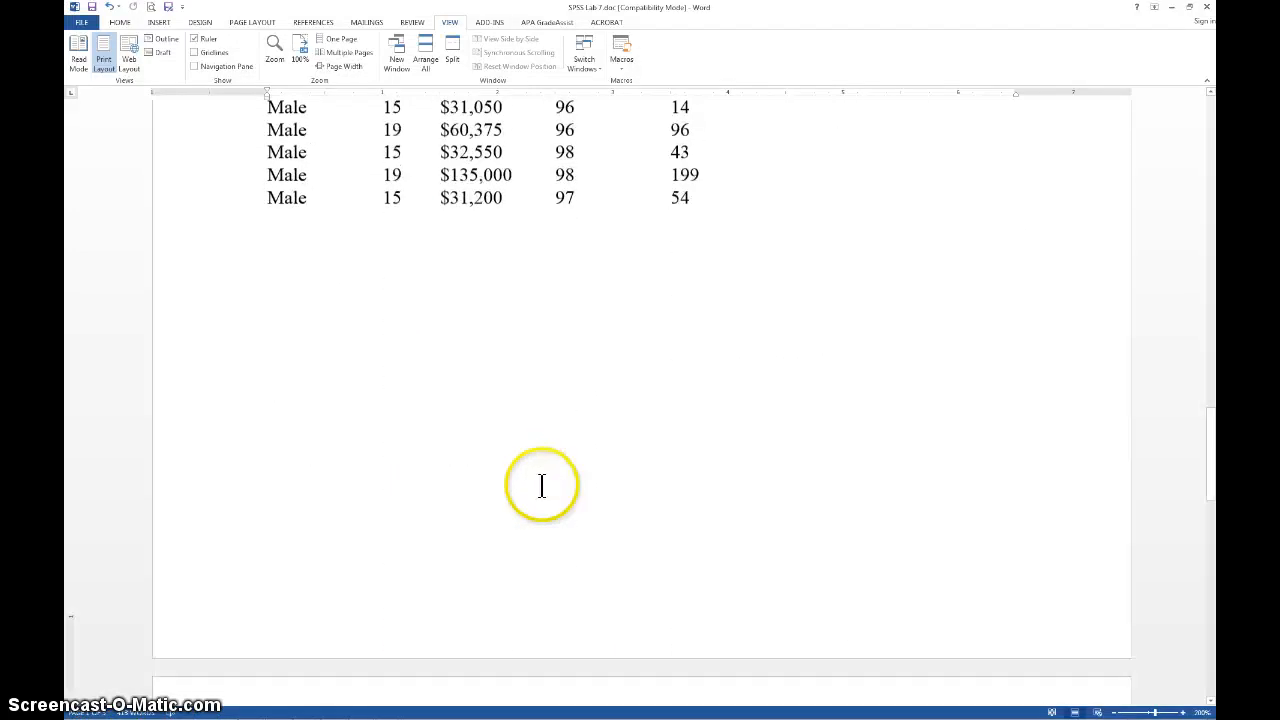
{"action": "scroll", "coordinate": [541, 486], "scroll_direction": "down", "scroll_amount": 4}
{"action": "left_click", "coordinate": [428, 449]}
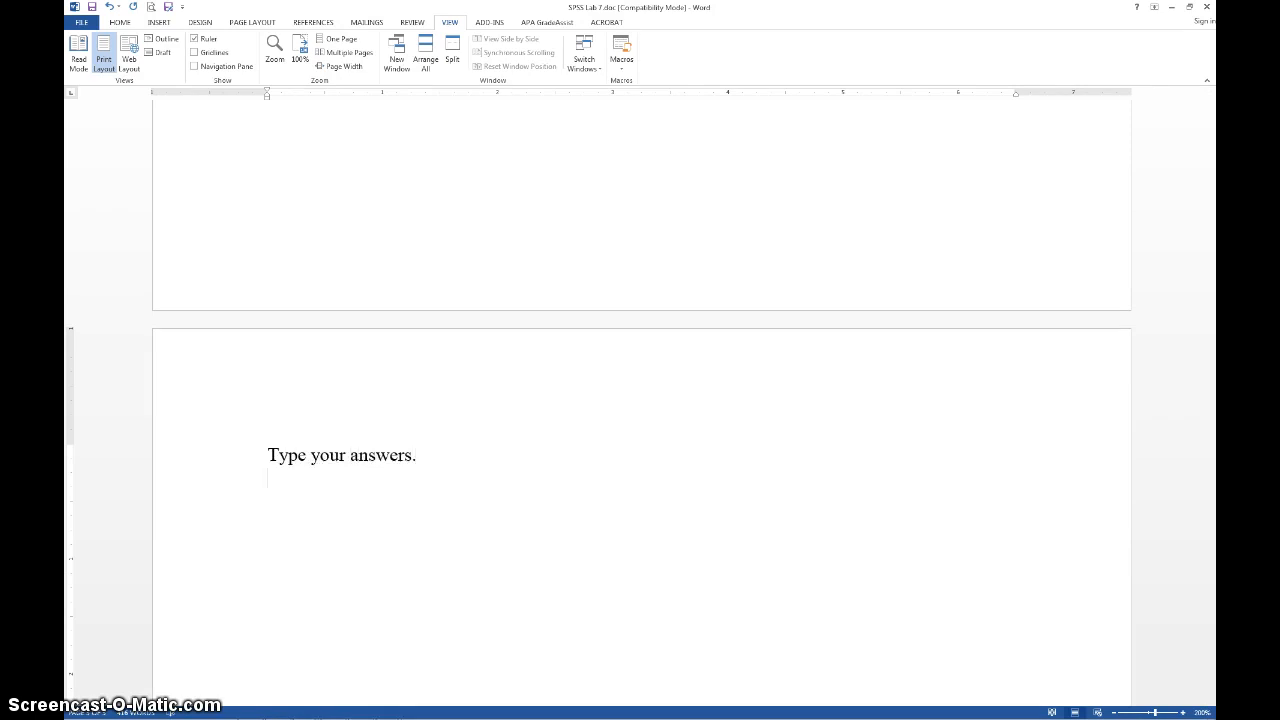
Switch to the SPSS Statistics Viewer output and copy the first Descriptive Statistics table
{"action": "mouse_move", "coordinate": [303, 708]}
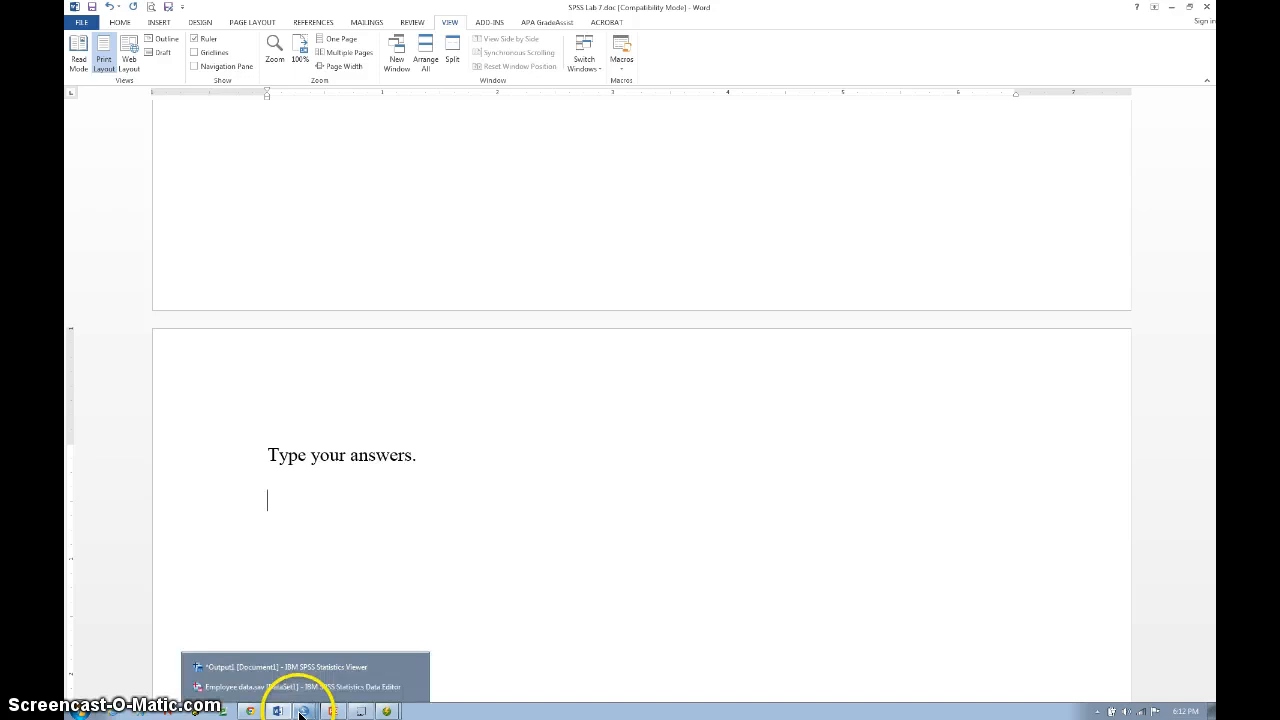
{"action": "left_click", "coordinate": [300, 667]}
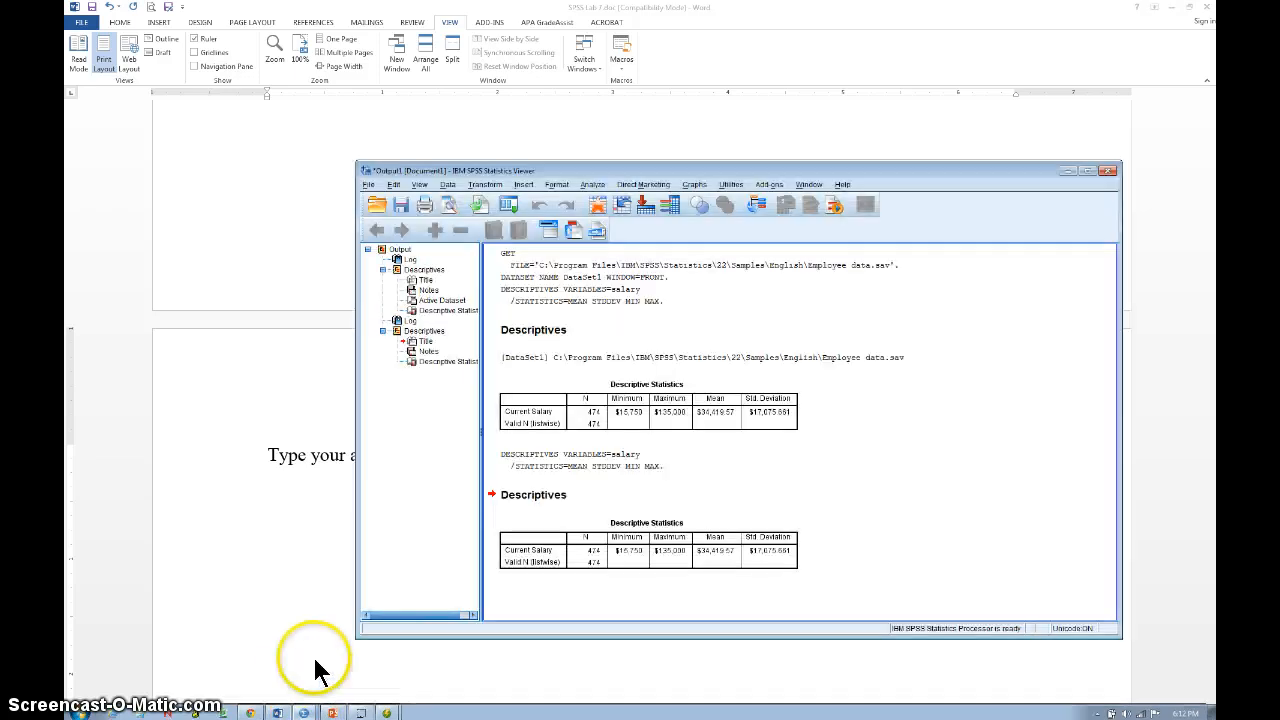
{"action": "left_click", "coordinate": [594, 404]}
{"action": "right_click", "coordinate": [594, 404]}
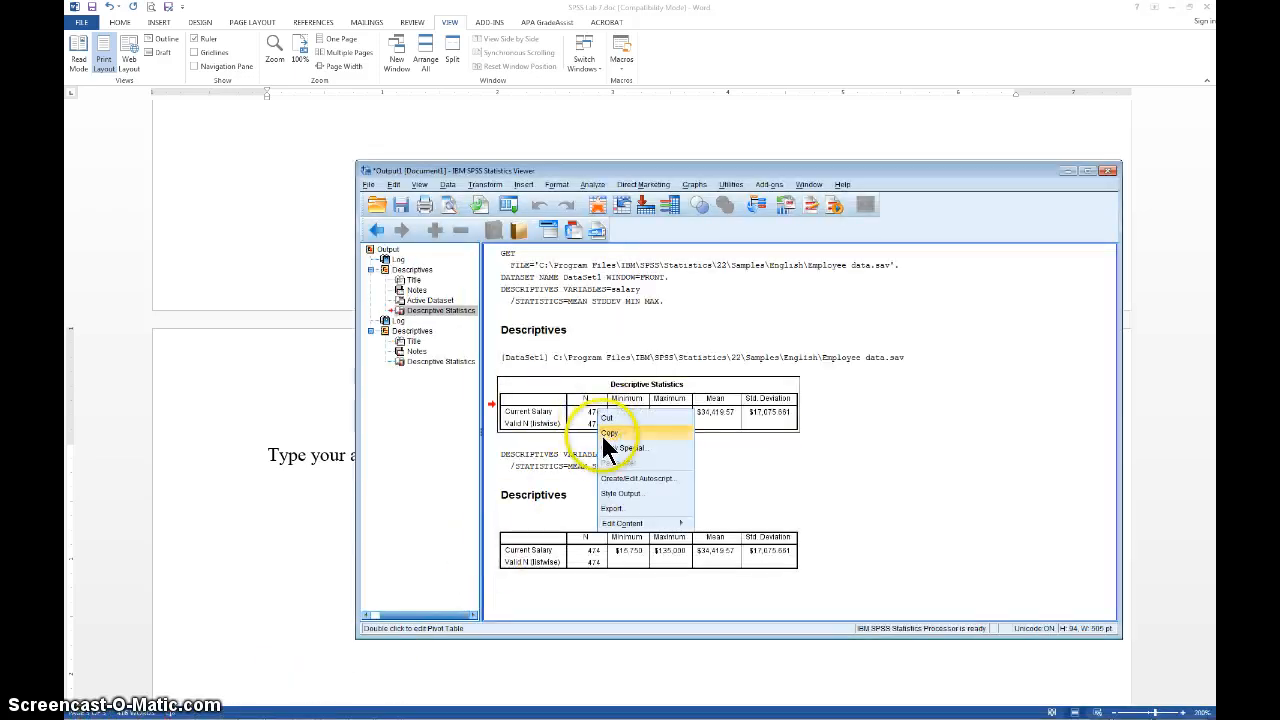
{"action": "left_click", "coordinate": [600, 432]}
Paste the copied Descriptive Statistics table into the Word document below "Type your answers."
{"action": "left_click", "coordinate": [270, 496]}
{"action": "right_click", "coordinate": [269, 494]}
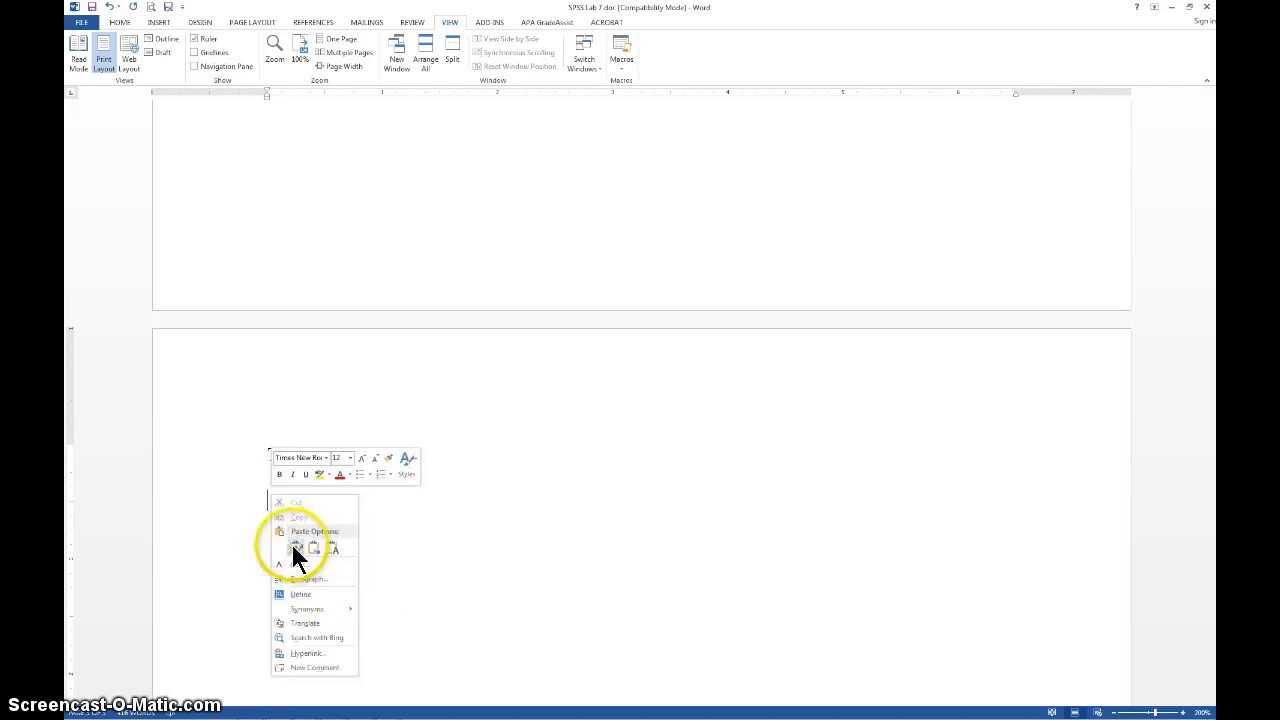
{"action": "left_click", "coordinate": [295, 547]}
{"action": "scroll", "coordinate": [626, 486], "scroll_direction": "down", "scroll_amount": 1}
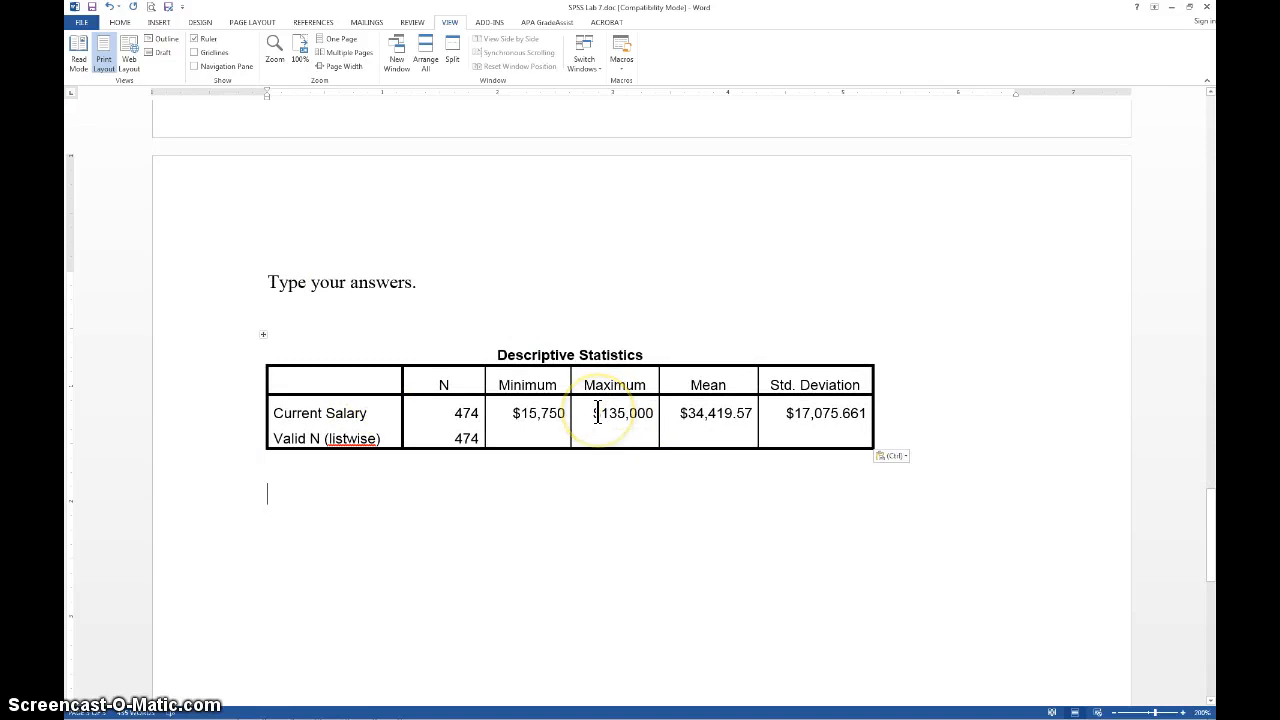
Return to the assignment questions and save a copy of the document as SPSS Lab 5.doc in the Statistics Files folder
{"action": "scroll", "coordinate": [657, 400], "scroll_direction": "up", "scroll_amount": 15}
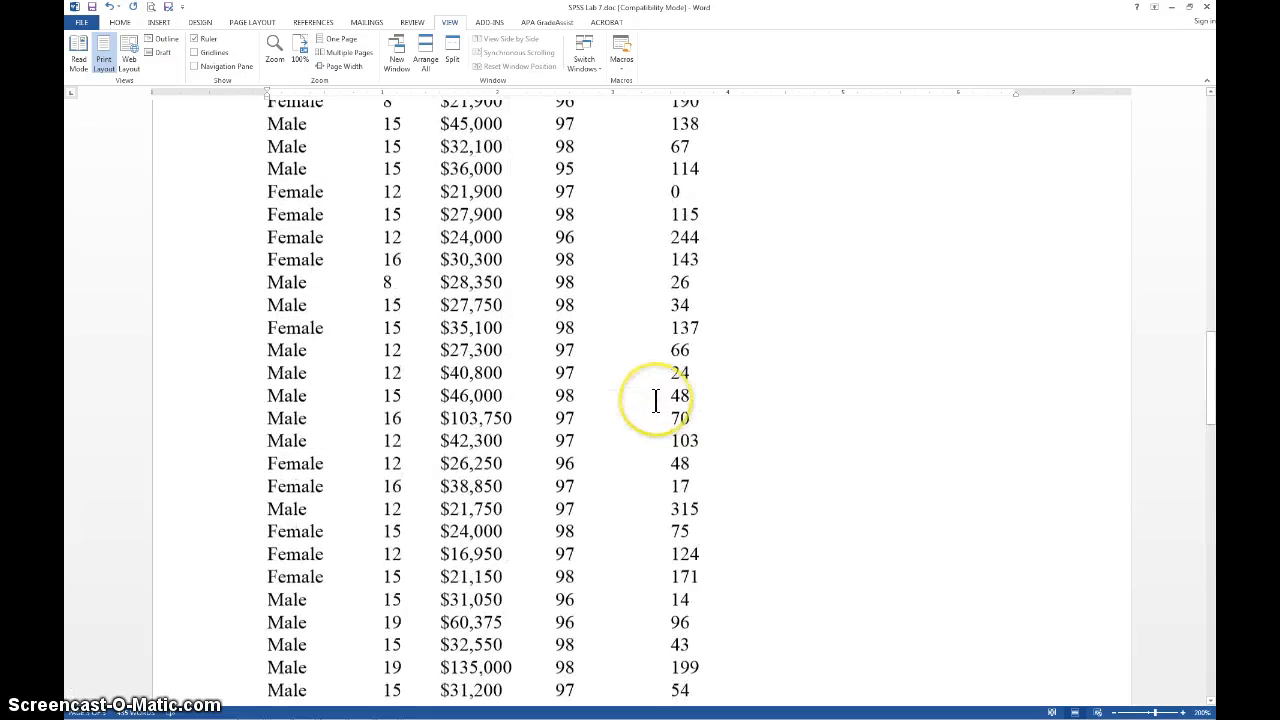
{"action": "scroll", "coordinate": [657, 400], "scroll_direction": "up", "scroll_amount": 10}
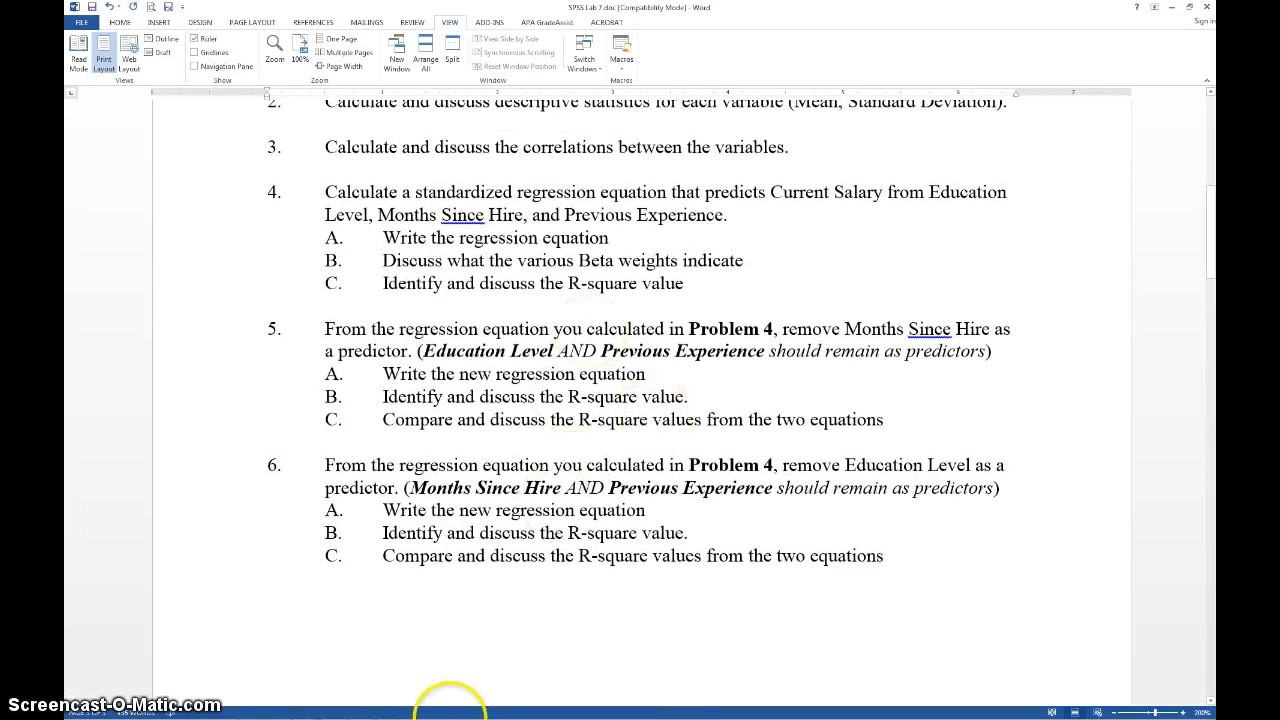
{"action": "mouse_move", "coordinate": [400, 710]}
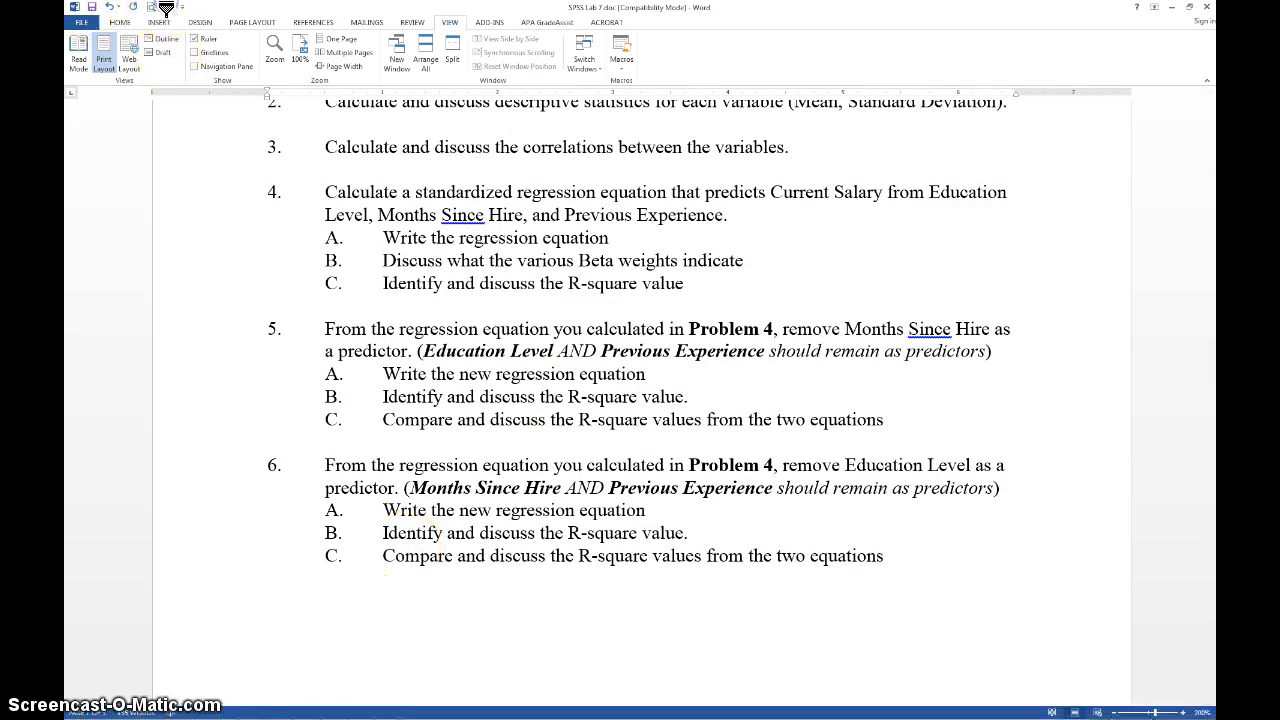
{"action": "left_click", "coordinate": [166, 8]}
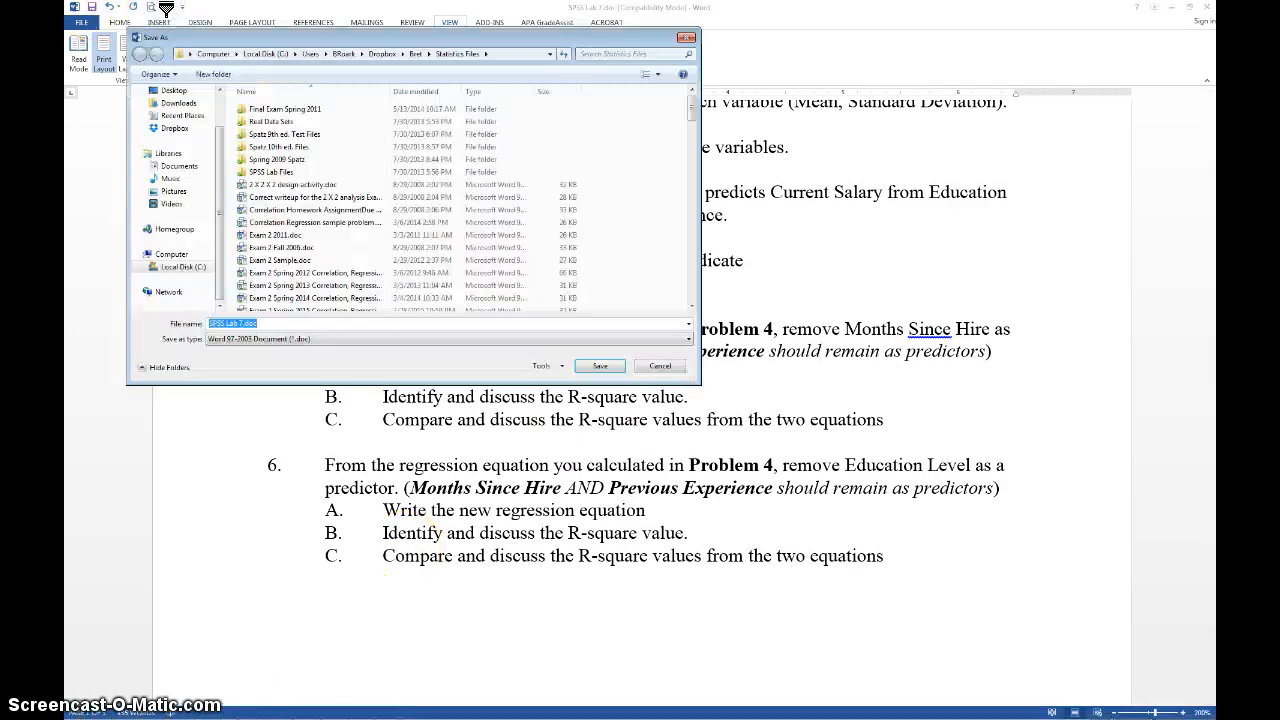
{"action": "left_click", "coordinate": [240, 323]}
{"action": "key", "text": "BackSpace"}
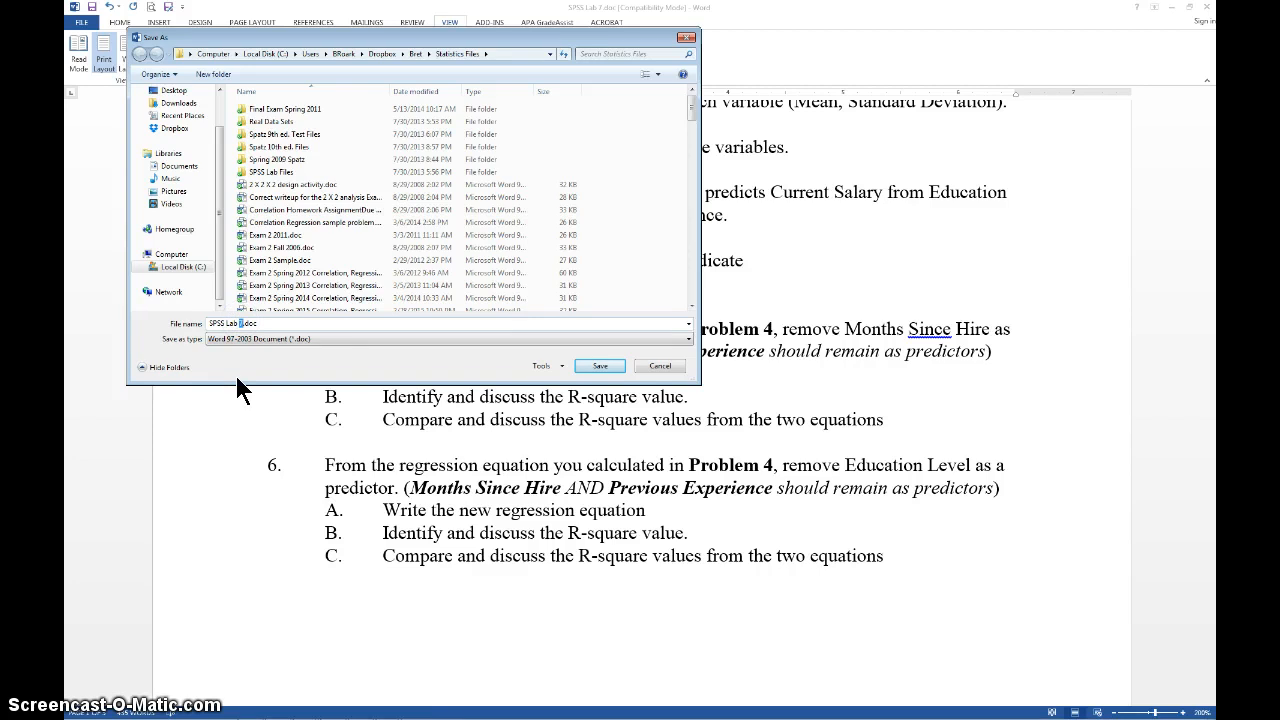
{"action": "type", "text": "5"}
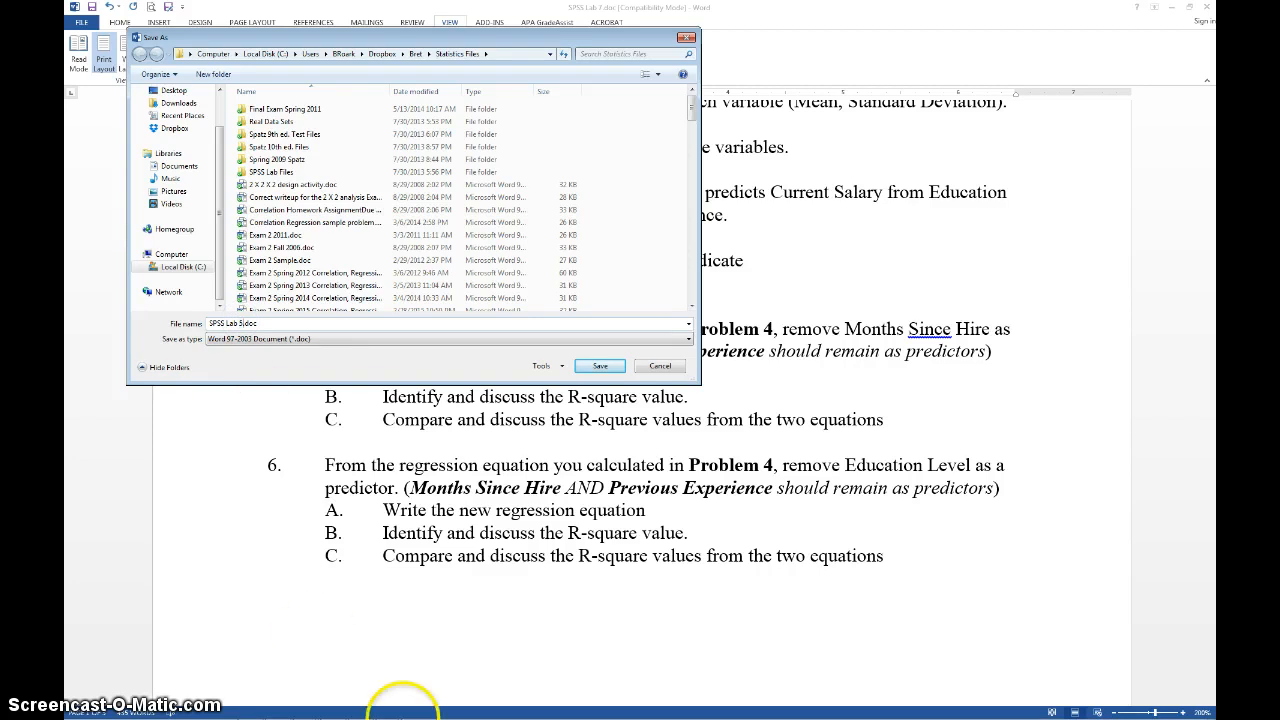
{"action": "left_click", "coordinate": [602, 367]}
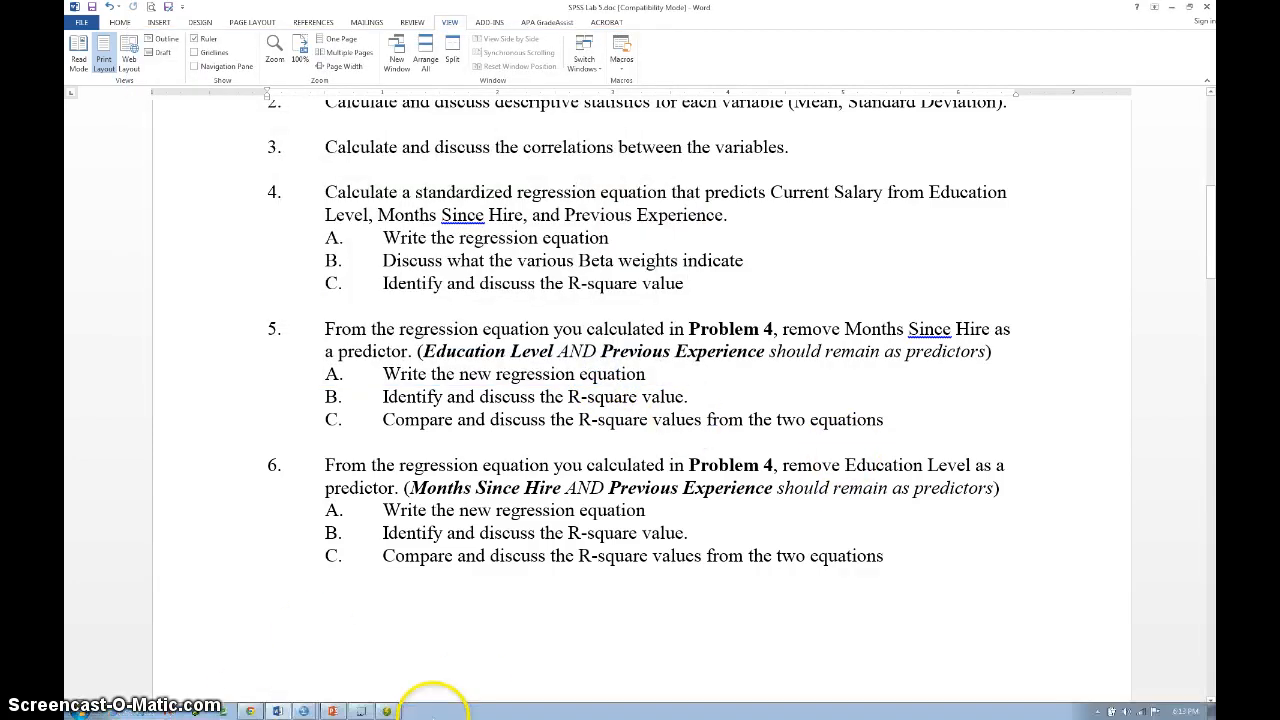
Switch to the Chrome window showing the Sample SPSS Lab Training video
{"action": "mouse_move", "coordinate": [252, 711]}
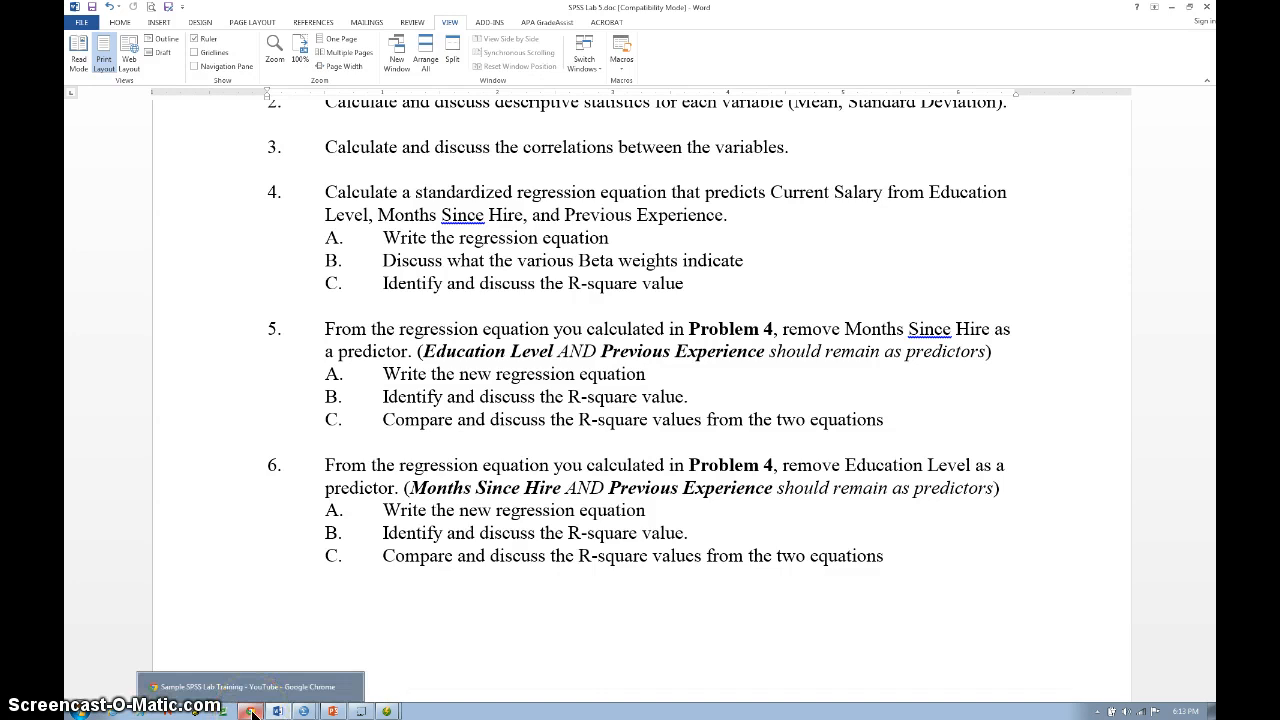
{"action": "right_click", "coordinate": [252, 711]}
{"action": "left_click", "coordinate": [252, 711]}
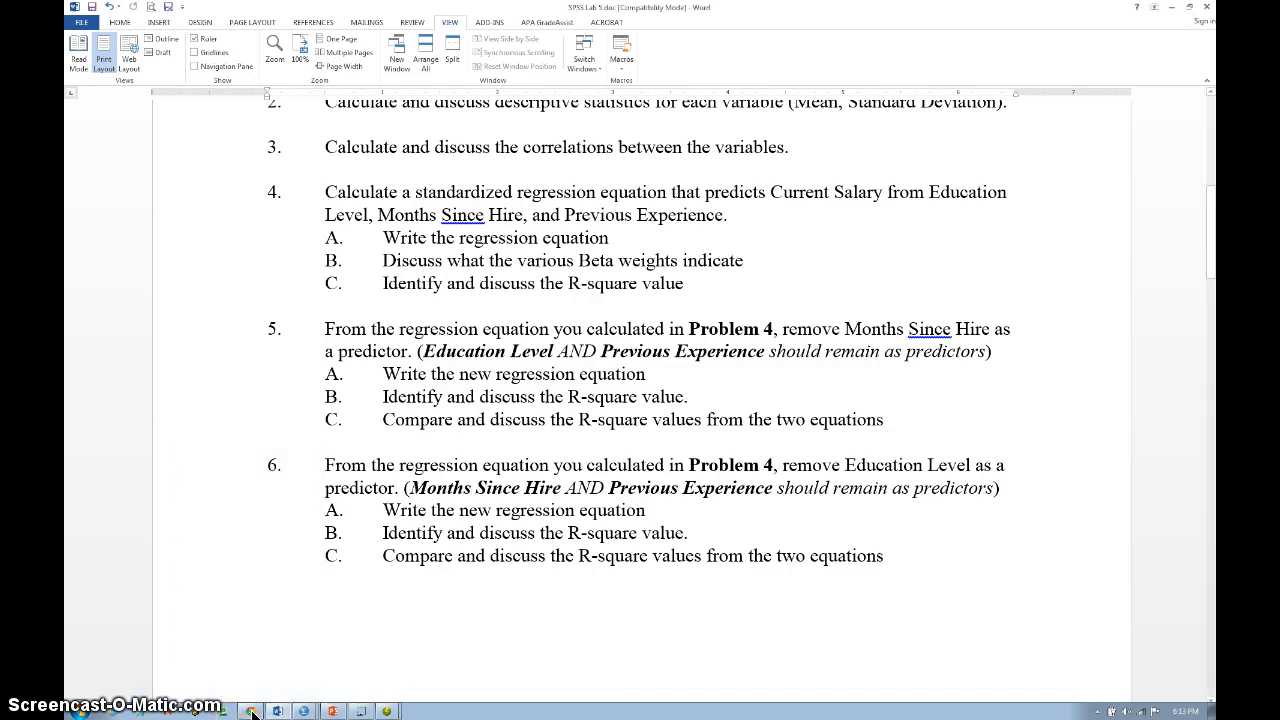
{"action": "left_click", "coordinate": [252, 711]}
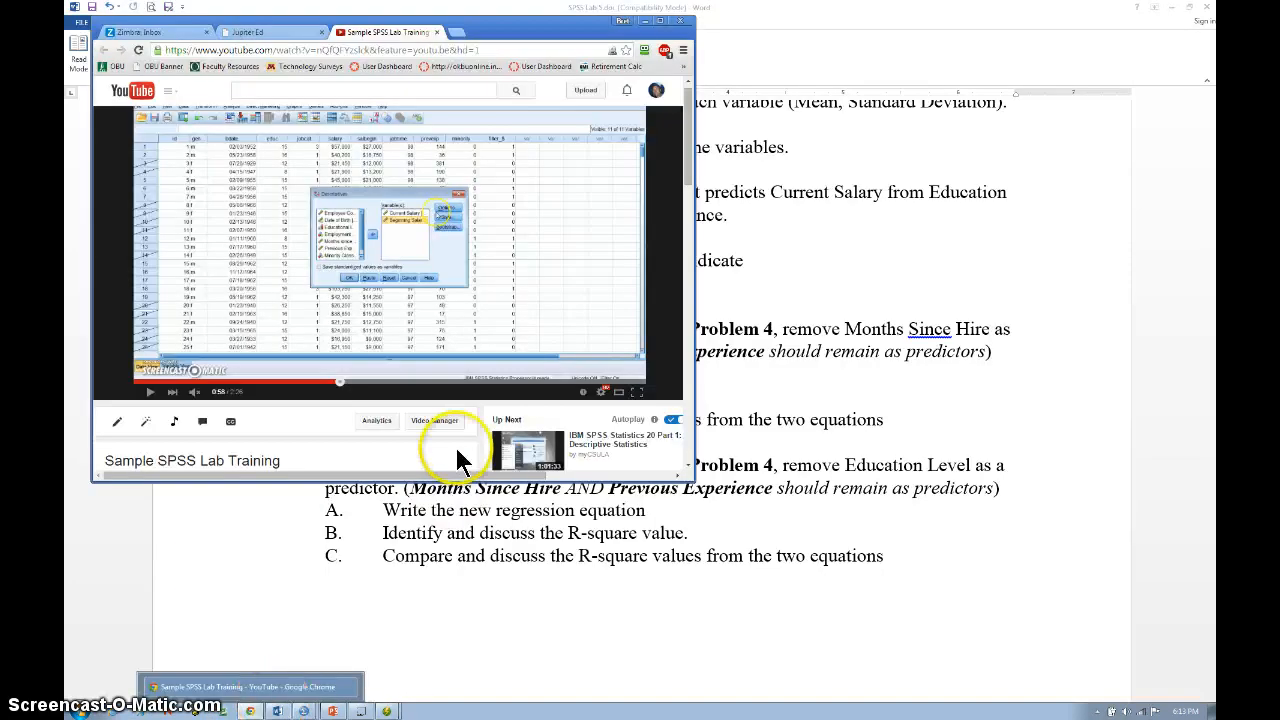
Switch to the PowerPoint presentation and start the slide show from slide 7, "Submitting via JupiterGrades"
{"action": "left_click", "coordinate": [335, 711]}
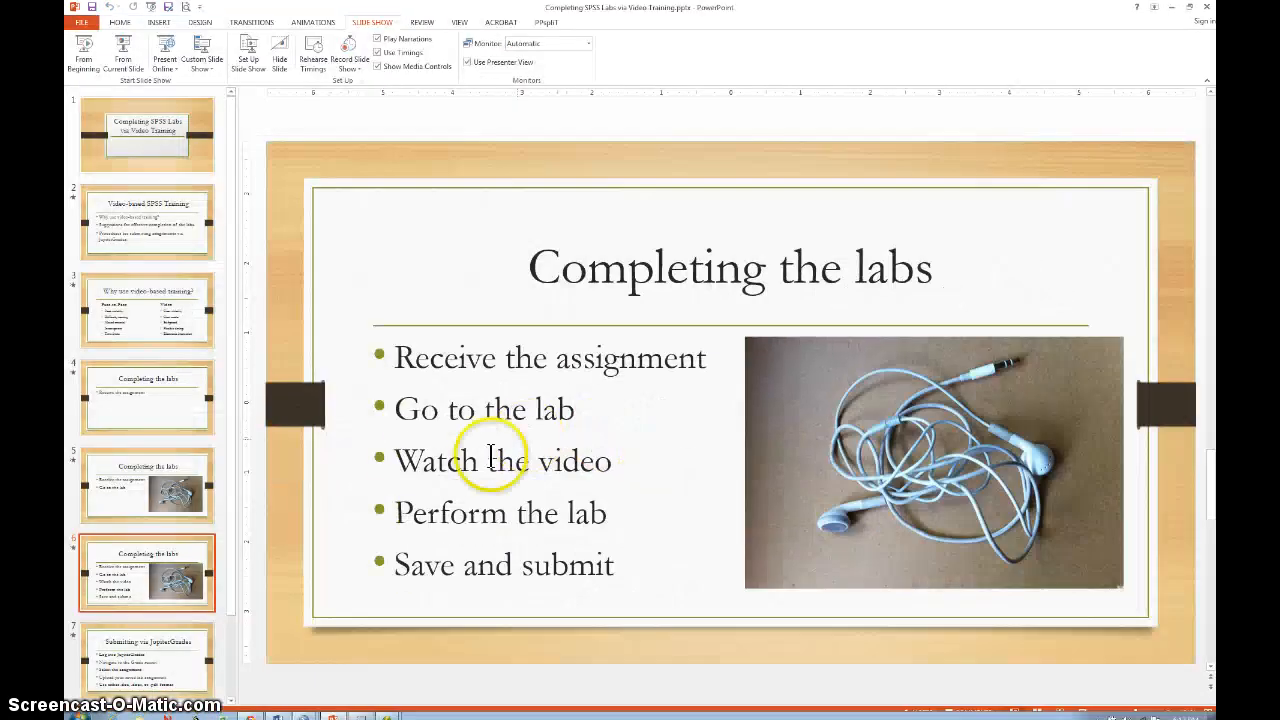
{"action": "right_click", "coordinate": [158, 652]}
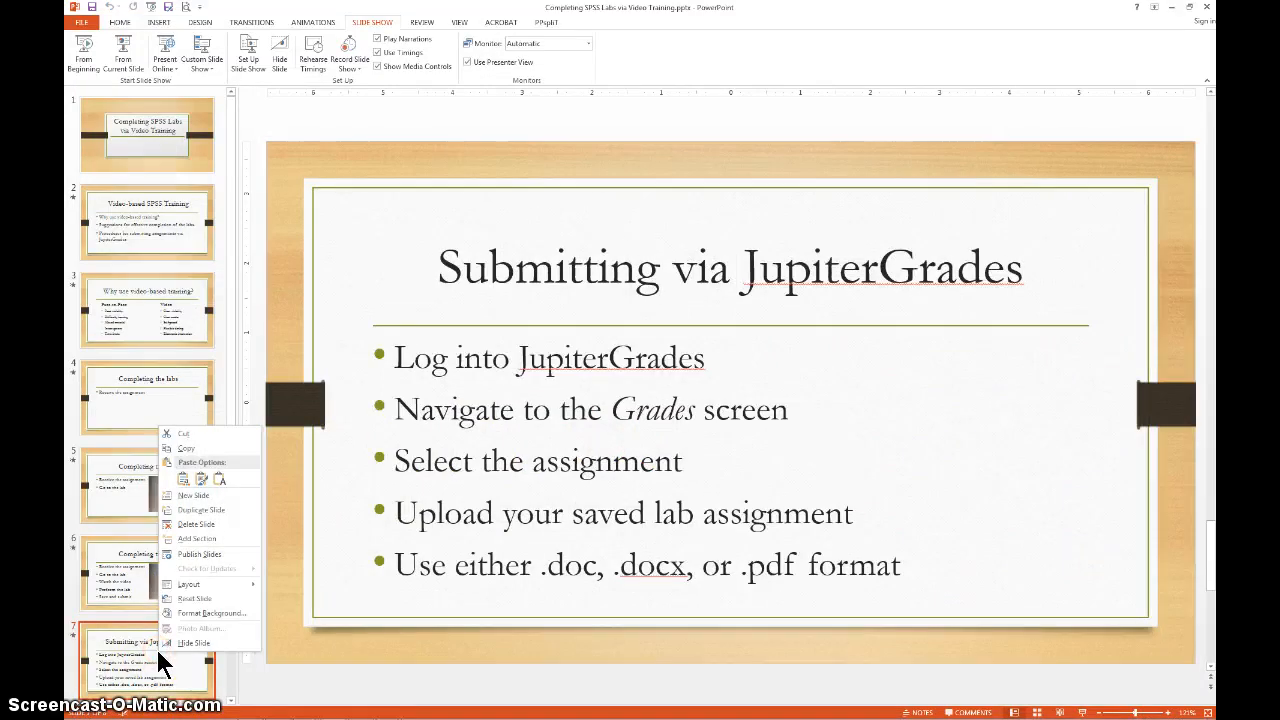
{"action": "left_click", "coordinate": [100, 657]}
{"action": "left_click", "coordinate": [123, 52]}
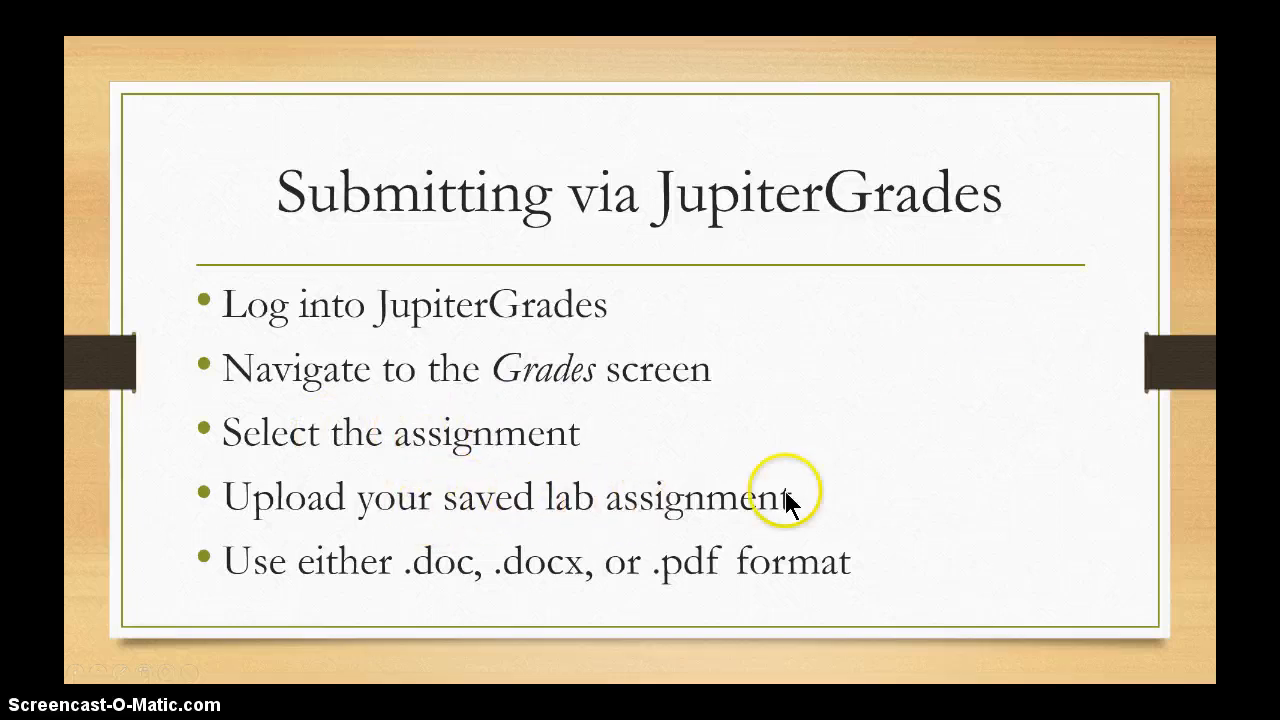
End the slide show and switch to the Jupiter Ed page in a maximized Chrome window
{"action": "right_click", "coordinate": [994, 294]}
{"action": "left_click", "coordinate": [1005, 470]}
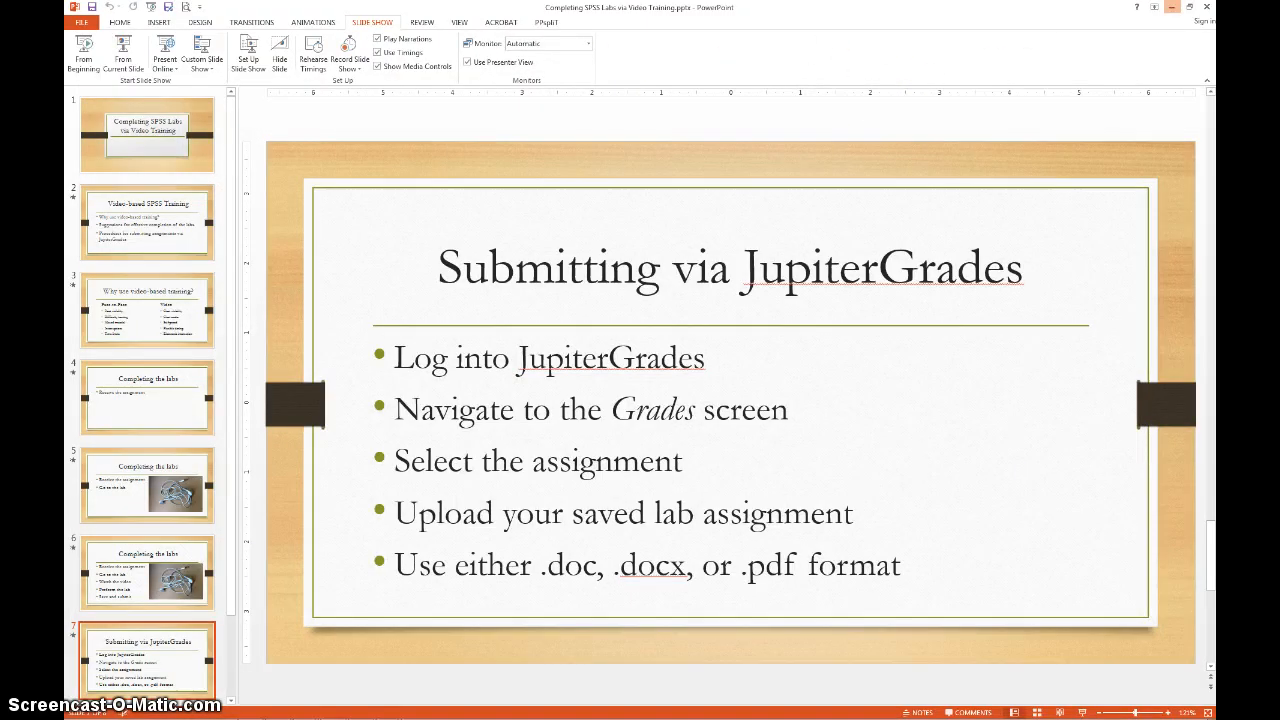
{"action": "left_click", "coordinate": [1172, 7]}
{"action": "left_click", "coordinate": [295, 31]}
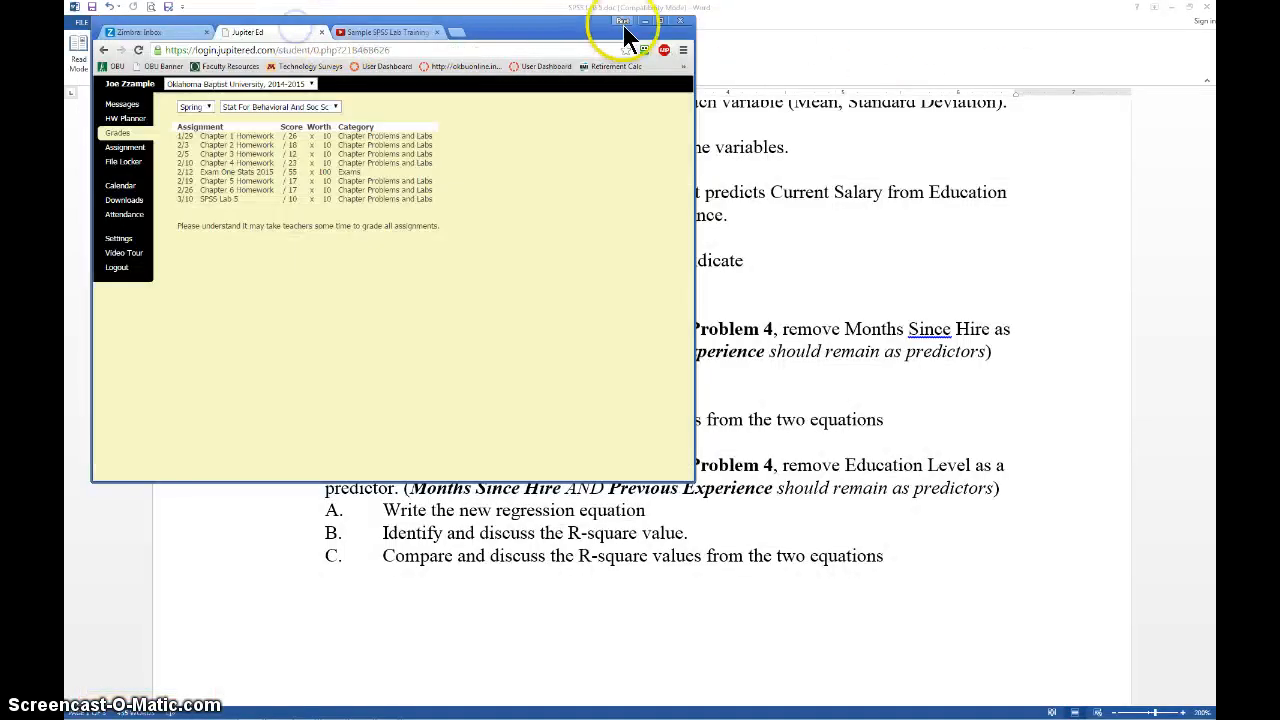
{"action": "left_click", "coordinate": [661, 21]}
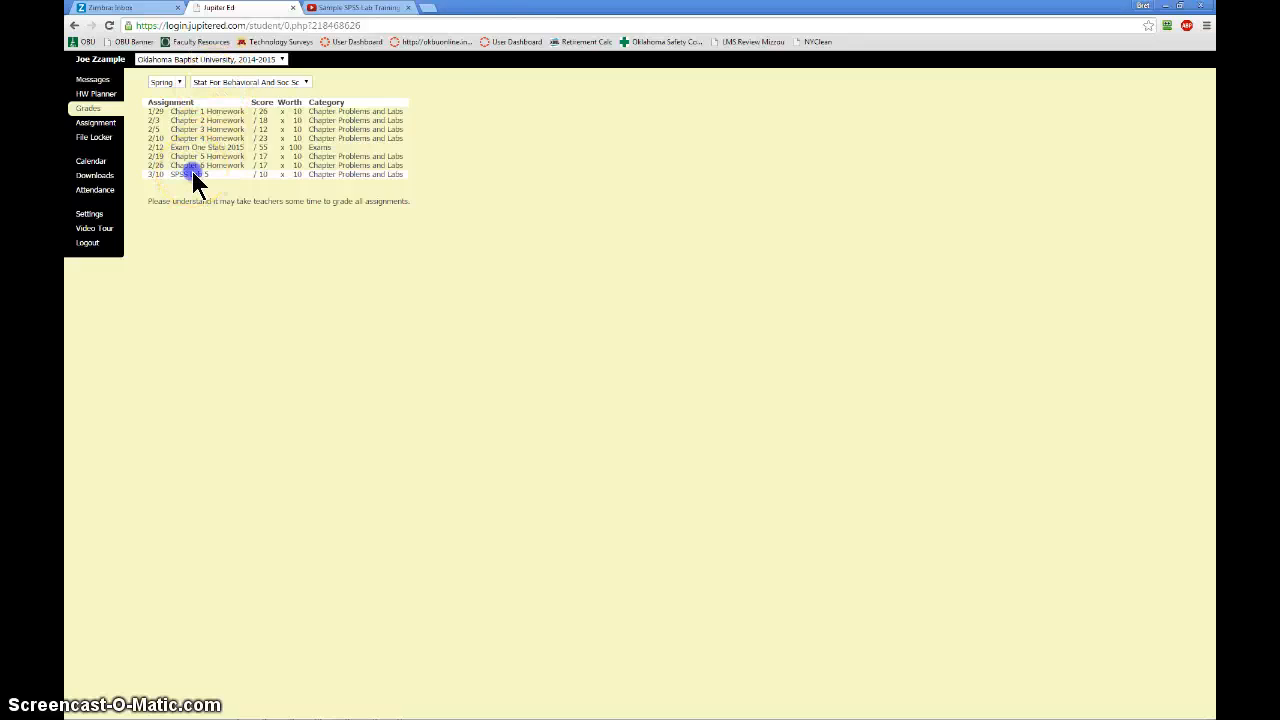
Try to open the SPSS Lab 5 assignment, and log back into Jupiter Ed with the student name and password saved in RoboForm
{"action": "left_click", "coordinate": [194, 175]}
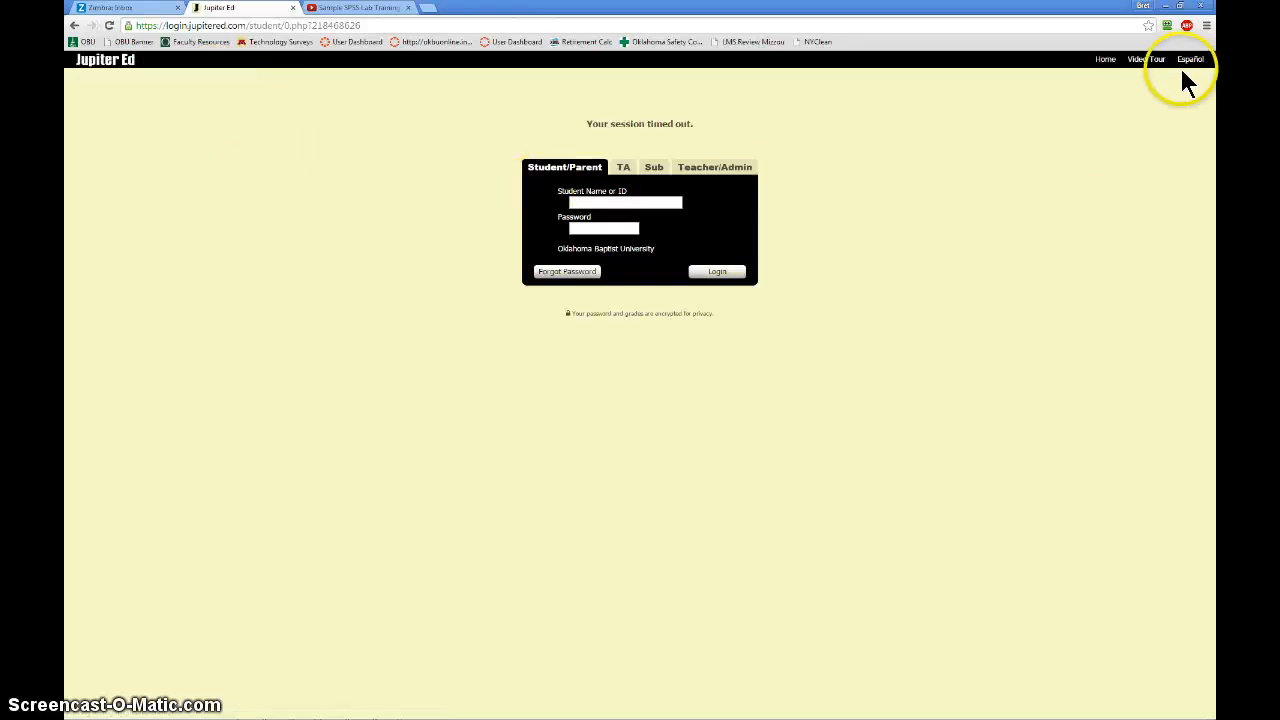
{"action": "left_click", "coordinate": [1167, 25]}
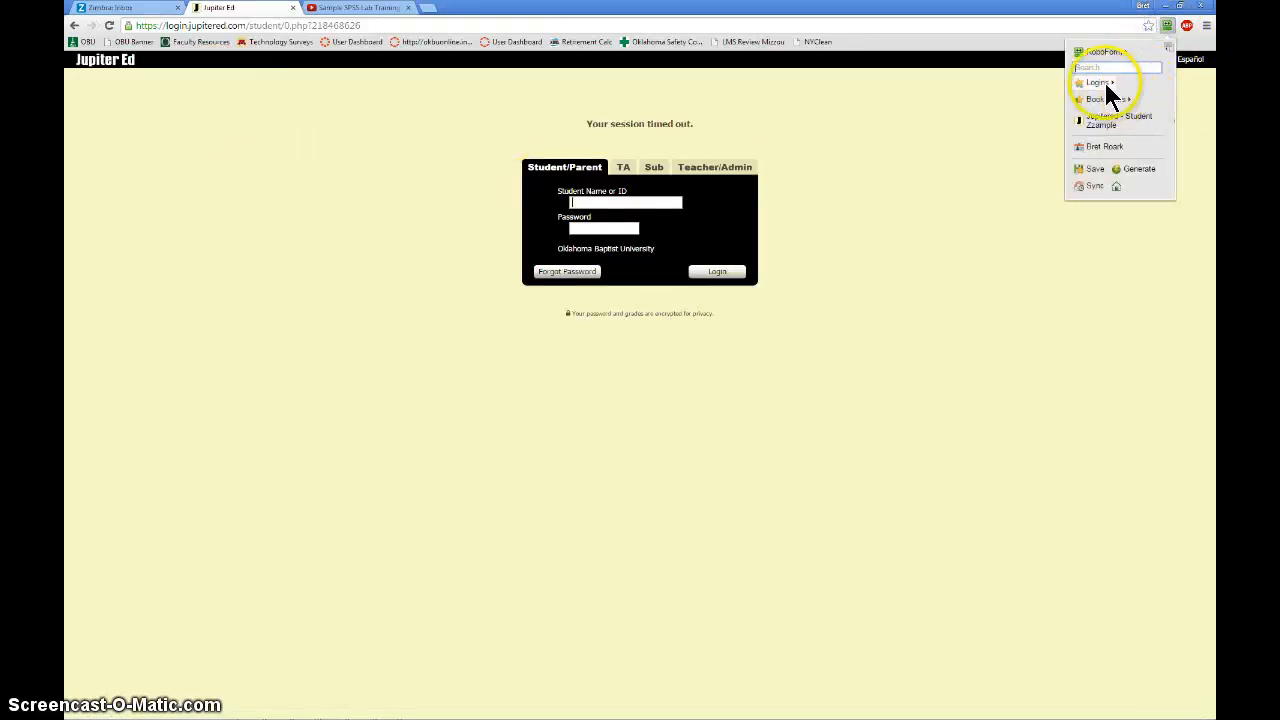
{"action": "left_click", "coordinate": [1101, 120]}
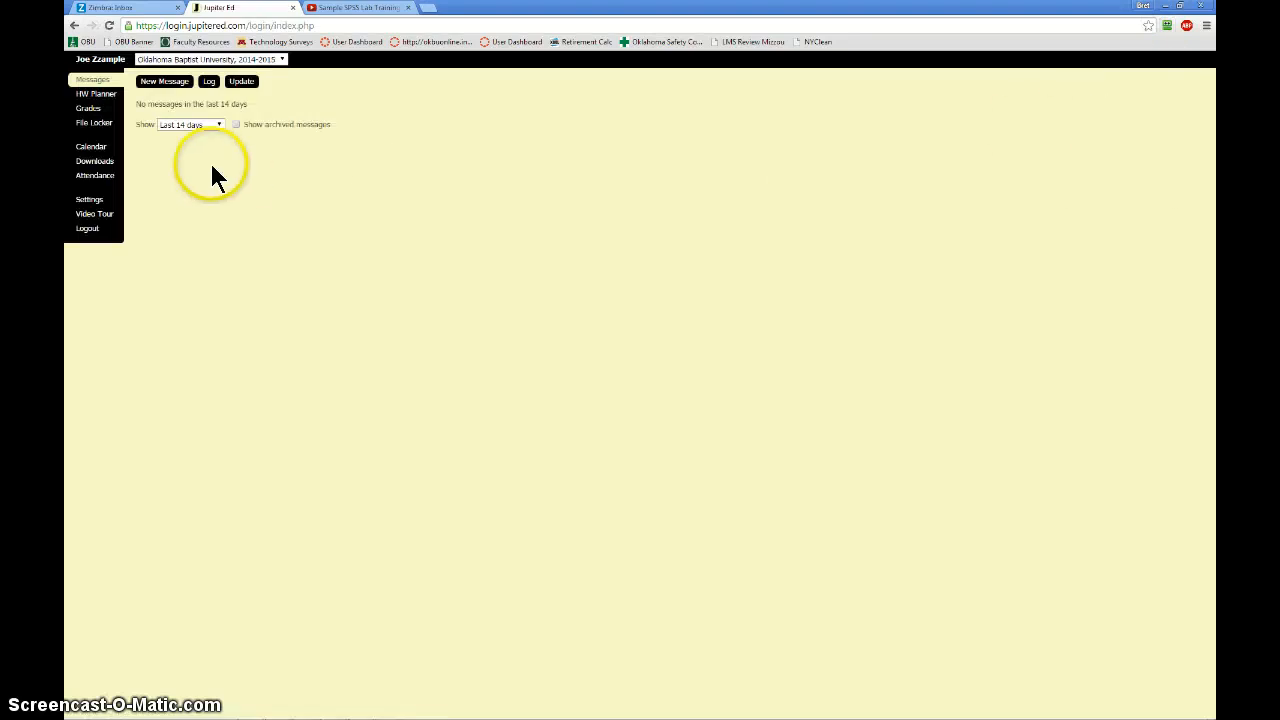
Show the grades for the Stat For Behavioral And Soc Sc course
{"action": "left_click", "coordinate": [89, 110]}
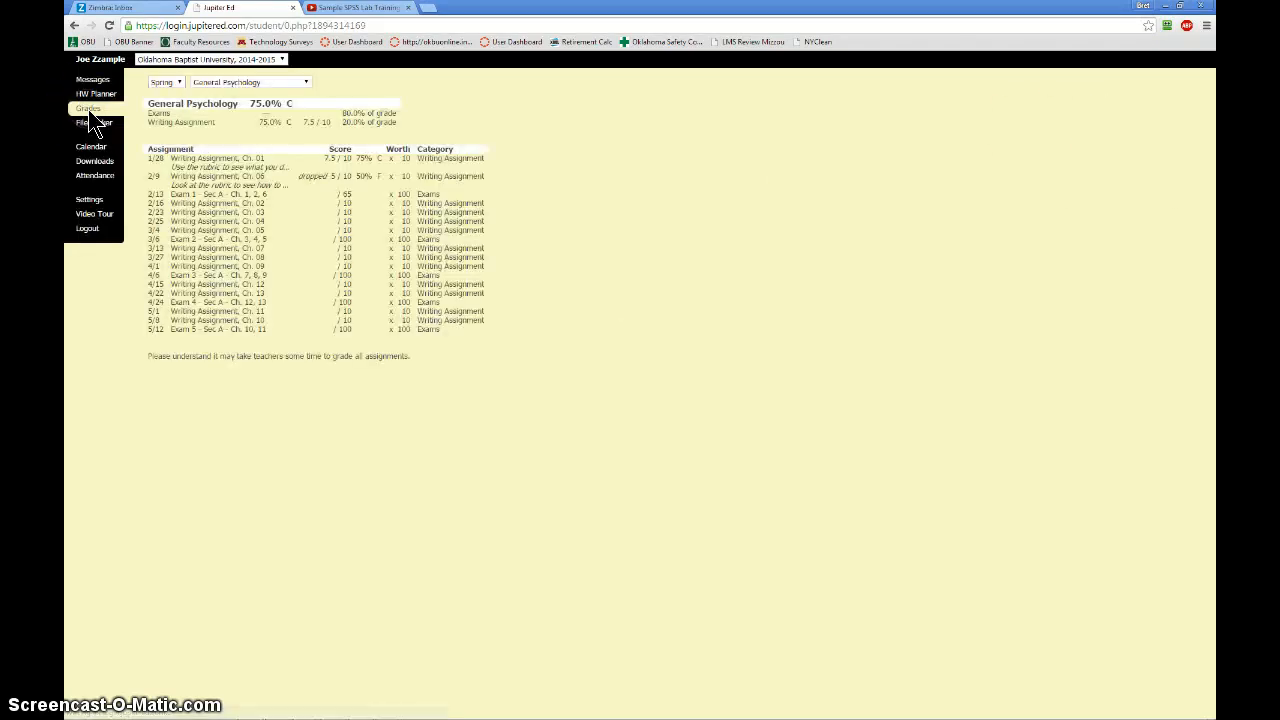
{"action": "left_click", "coordinate": [232, 84]}
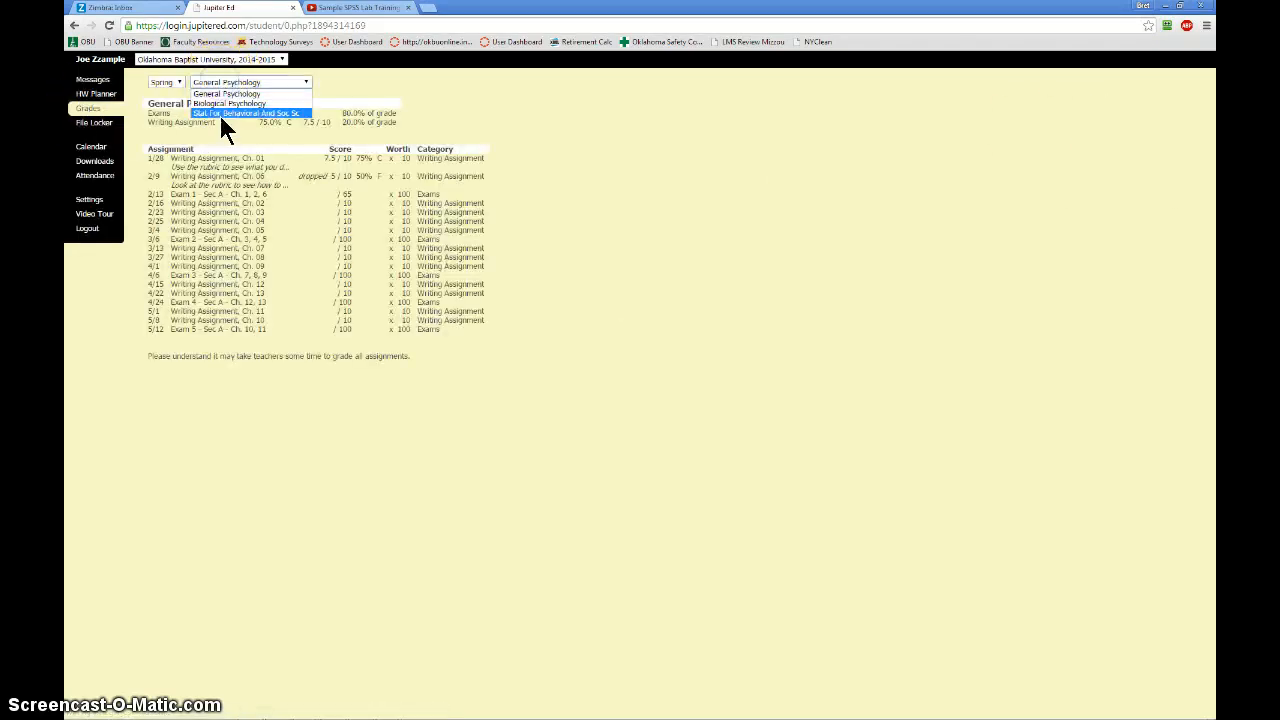
{"action": "left_click", "coordinate": [218, 111]}
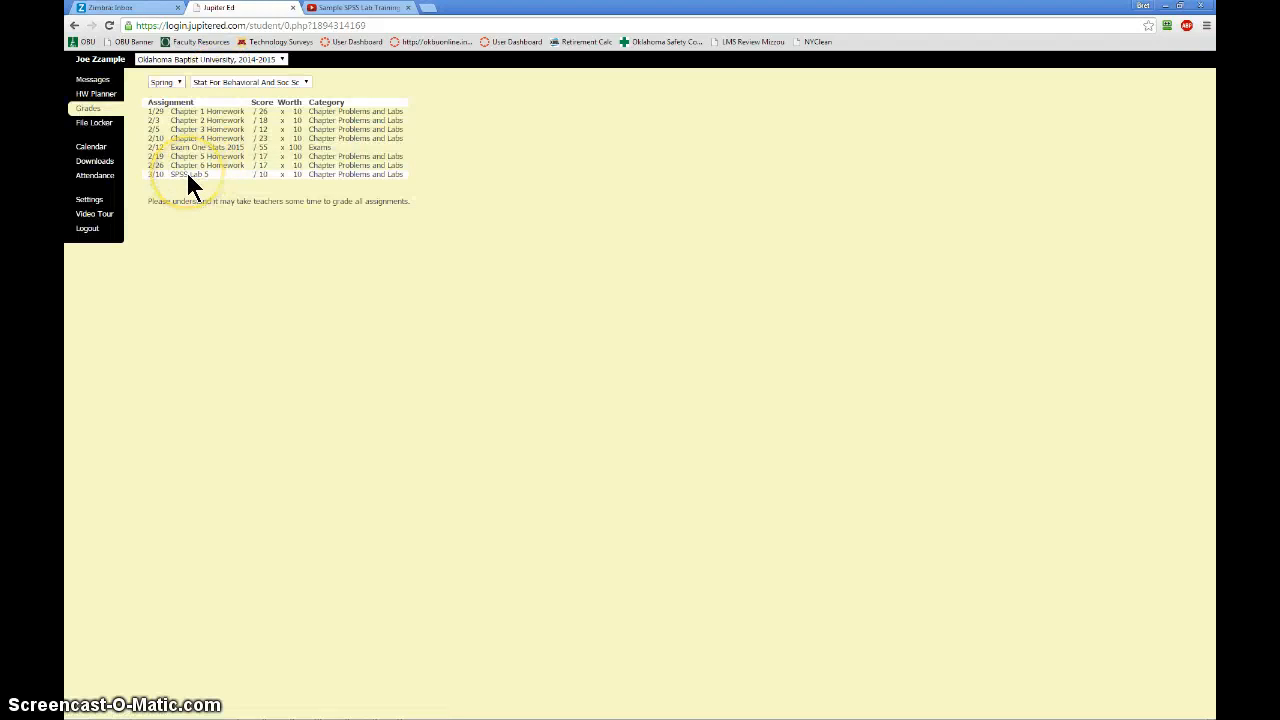
Open the SPSS Lab 5 assignment and turn in SPSS Lab 5.doc from the computer's Statistics Files folder
{"action": "left_click", "coordinate": [189, 178]}
{"action": "left_click", "coordinate": [213, 145]}
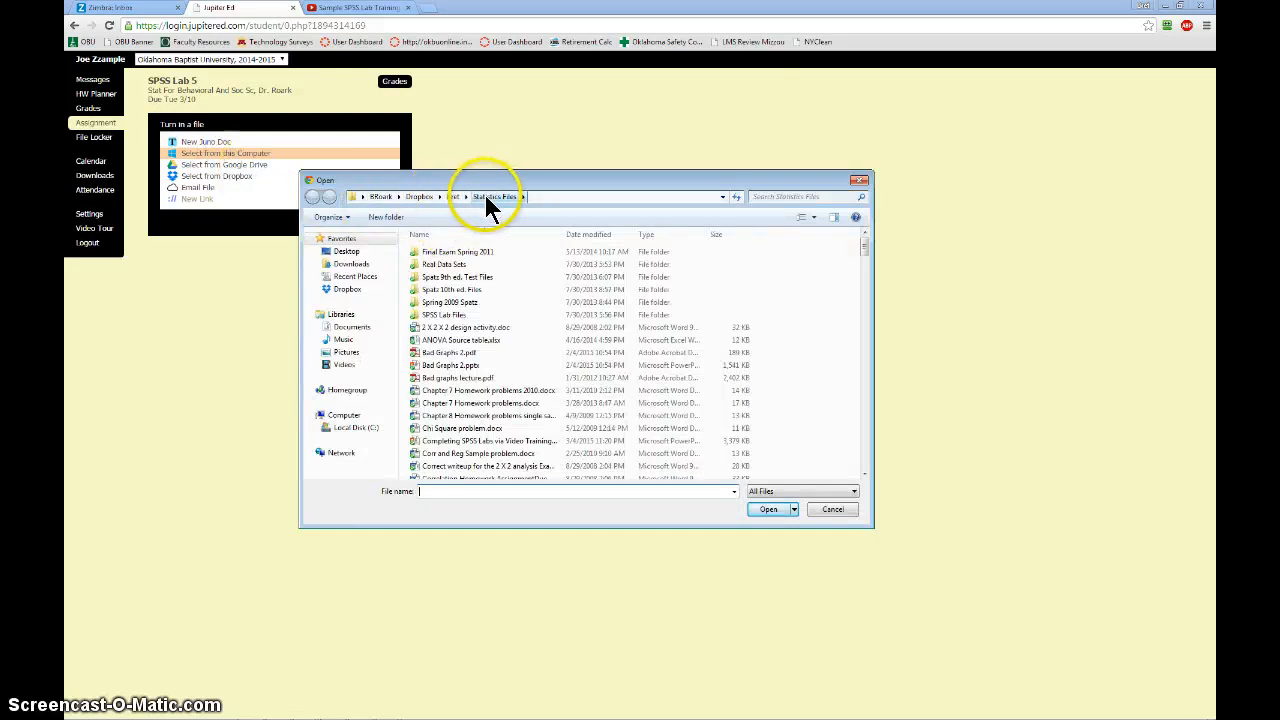
{"action": "left_click", "coordinate": [863, 440]}
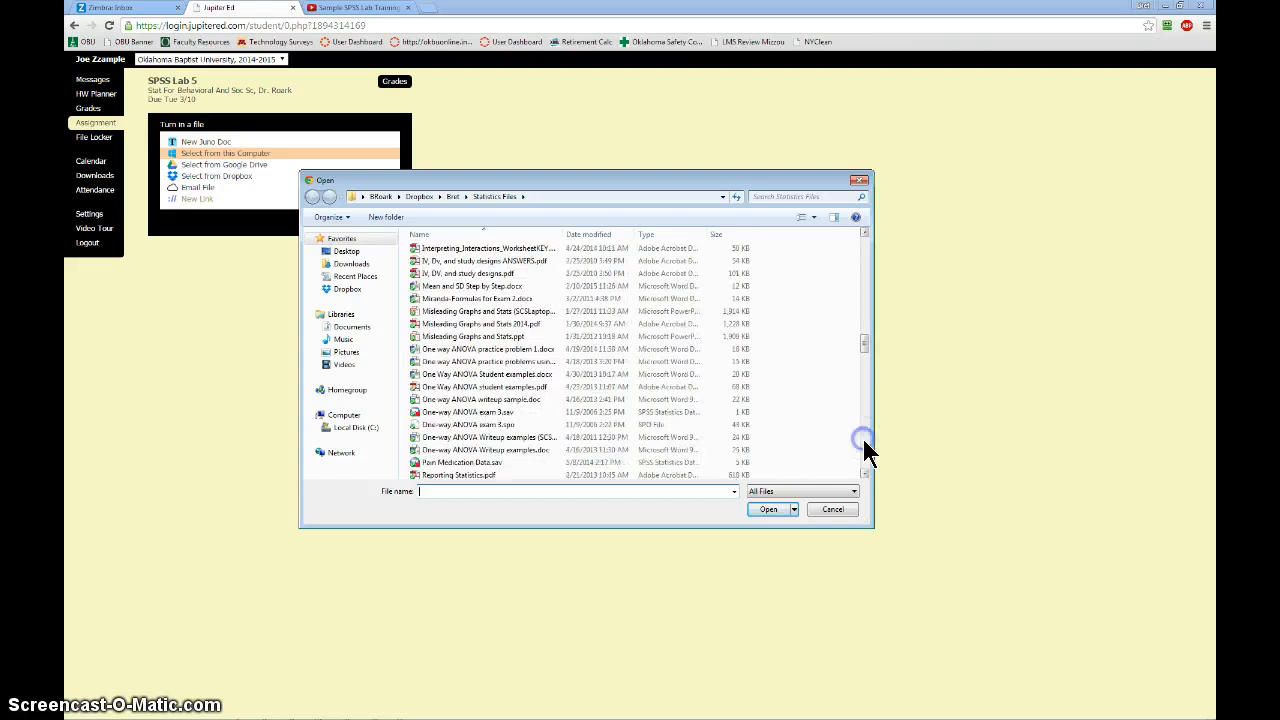
{"action": "left_click", "coordinate": [866, 450]}
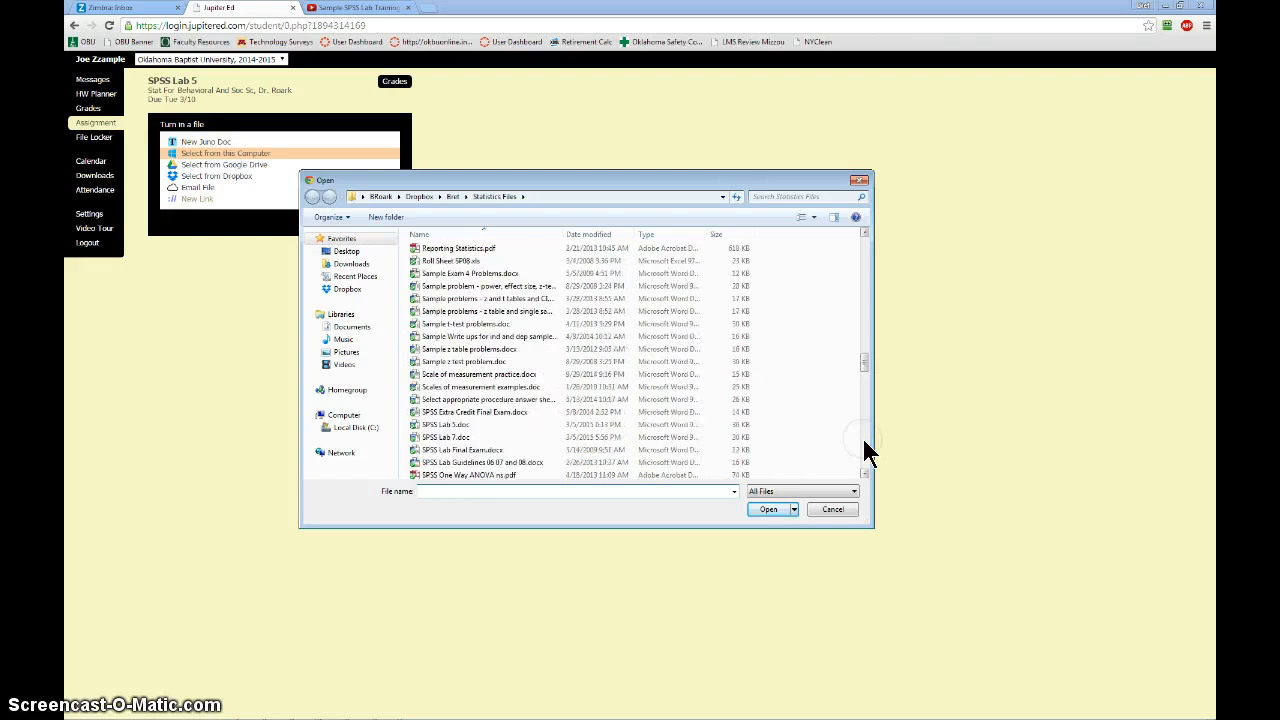
{"action": "left_click", "coordinate": [440, 425]}
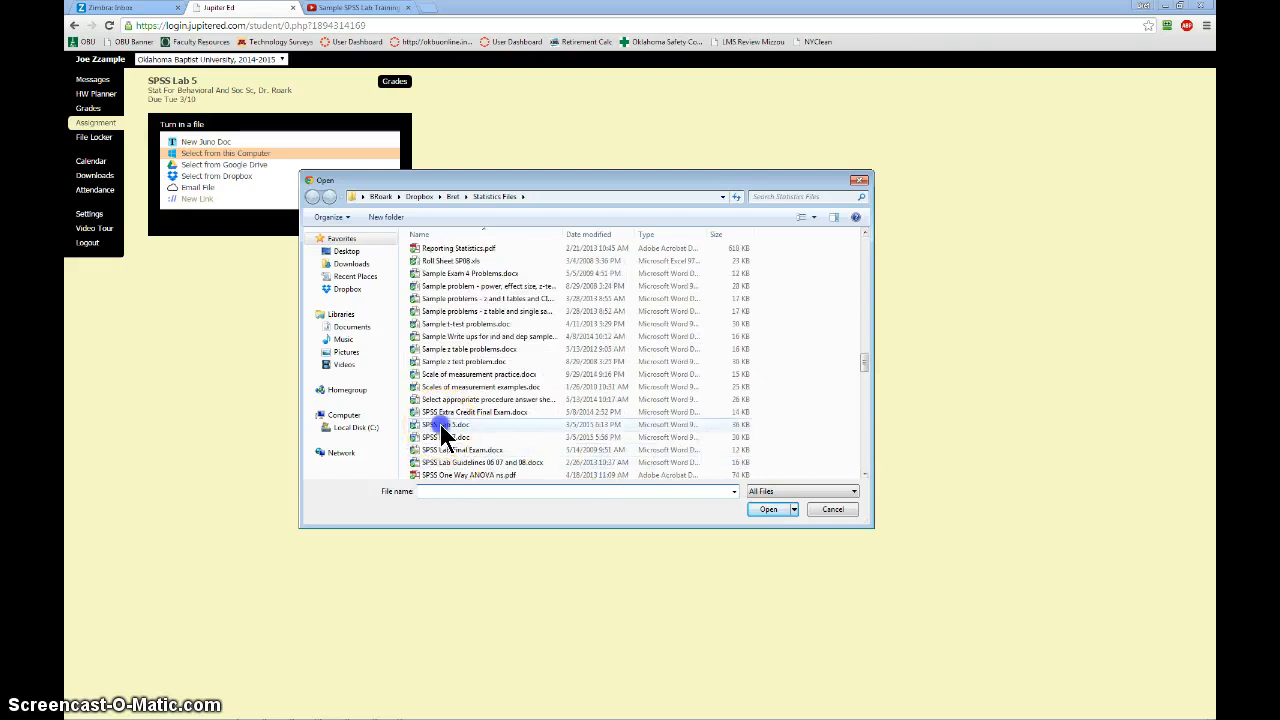
{"action": "left_click", "coordinate": [766, 509]}
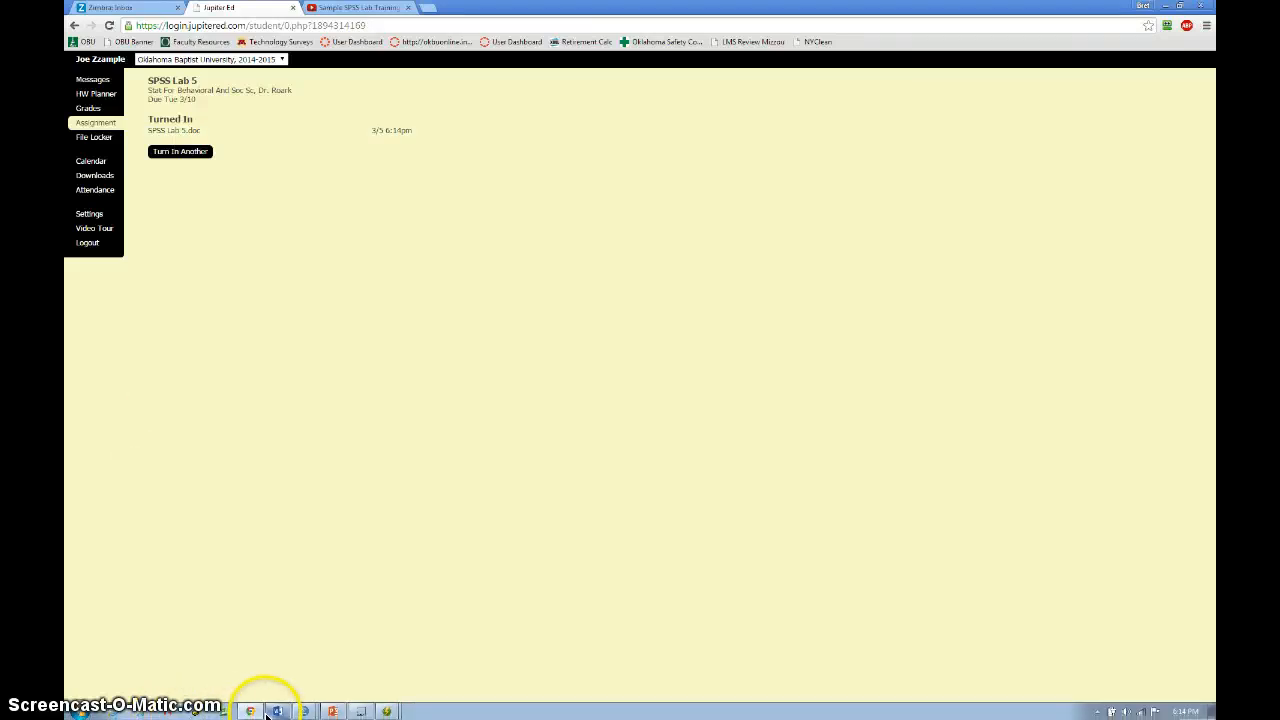
Switch to the PowerPoint presentation and start the slide show from slide 8, "Contact Information"
{"action": "left_click", "coordinate": [334, 711]}
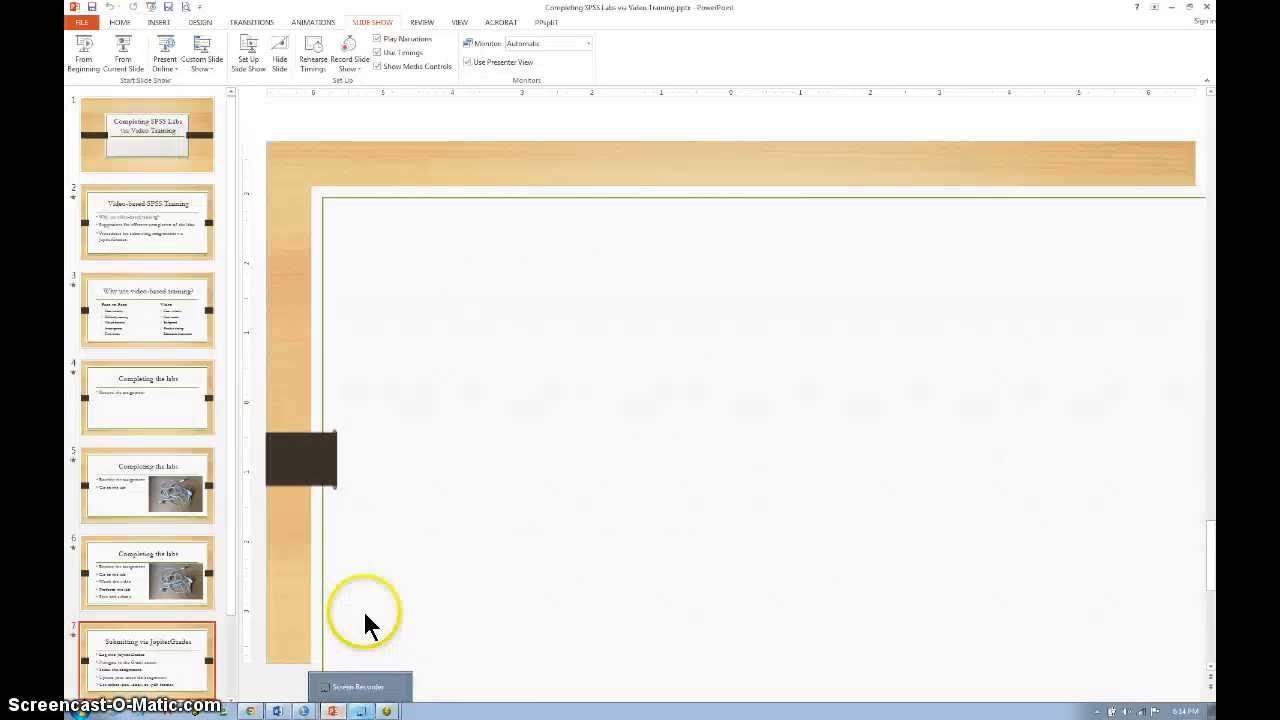
{"action": "scroll", "coordinate": [137, 672], "scroll_direction": "down", "scroll_amount": 1}
{"action": "right_click", "coordinate": [137, 670]}
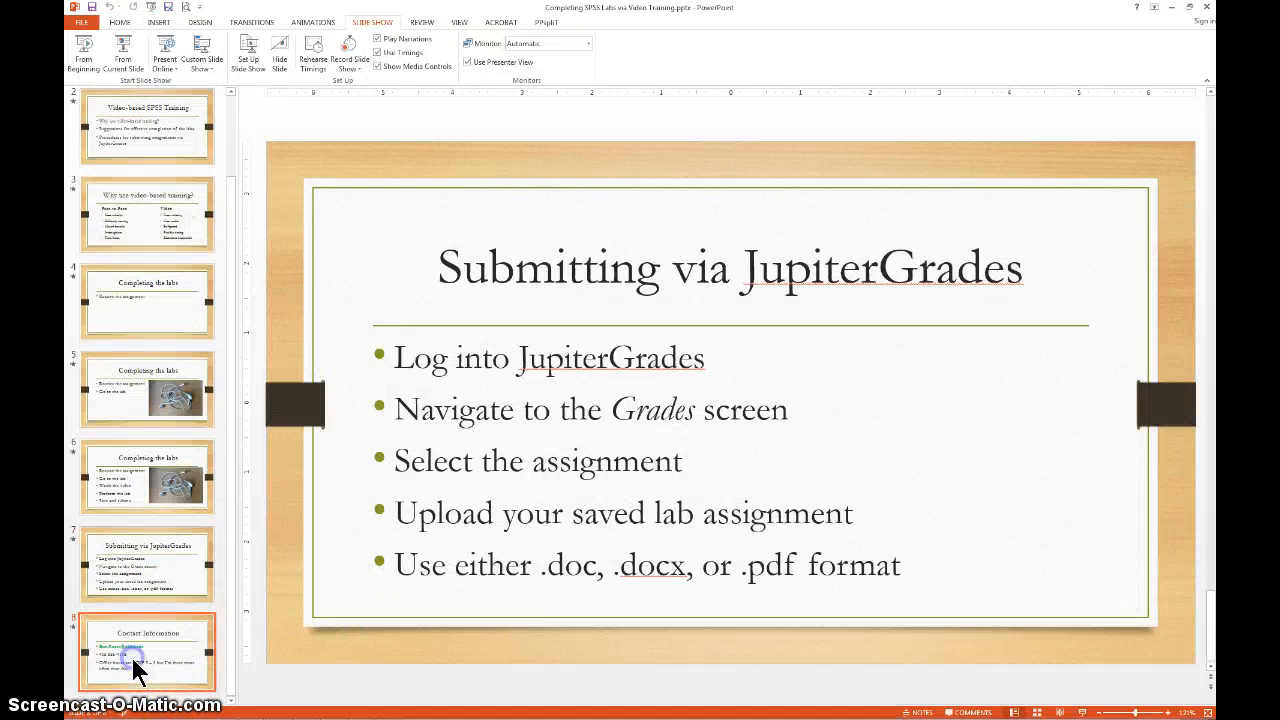
{"action": "left_click", "coordinate": [124, 55]}
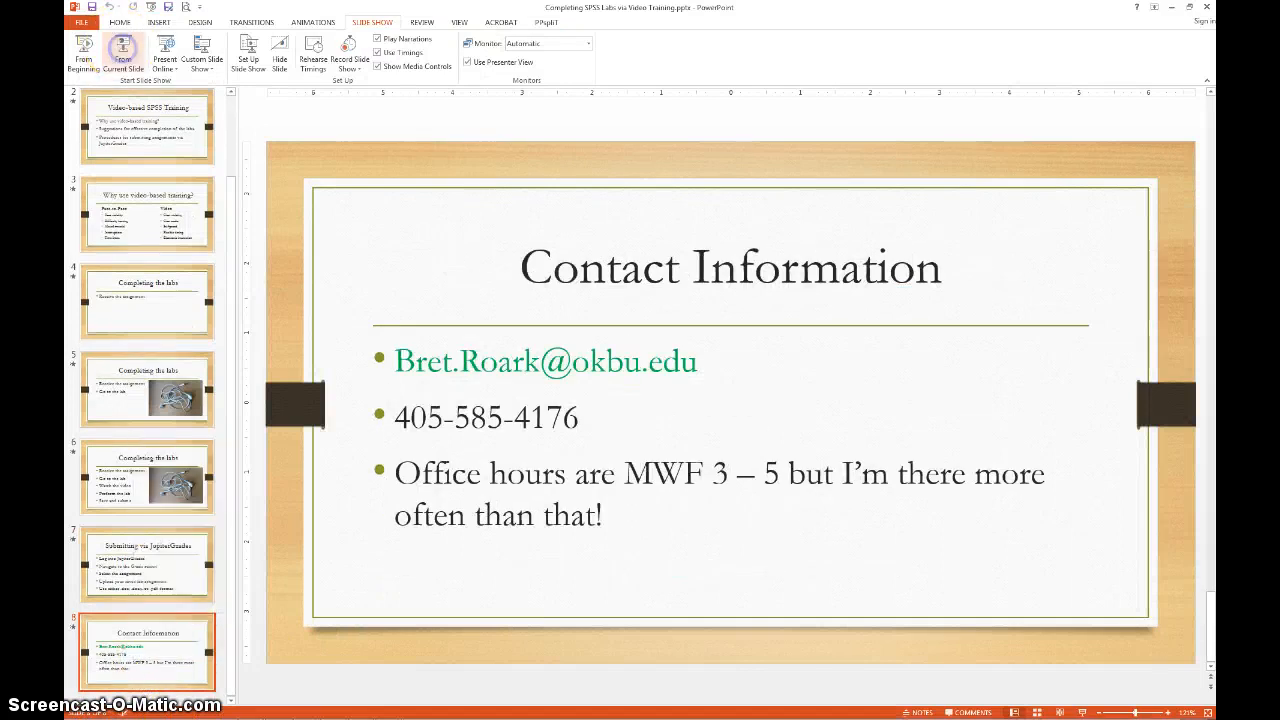